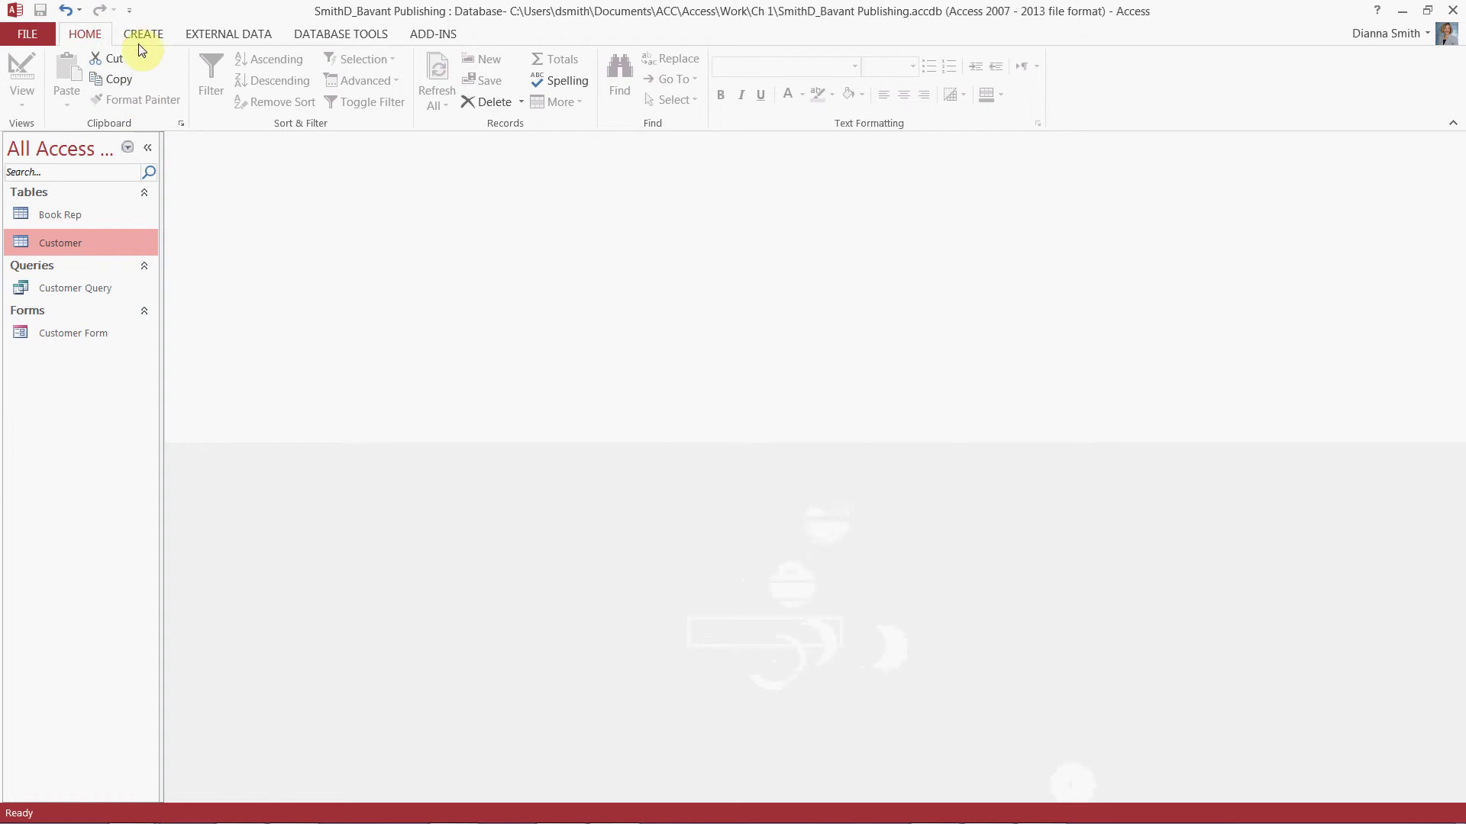
- Create a report from the Customer table and increase the height of the Returns total box so its value fits
{"action": "left_click", "coordinate": [140, 44]}
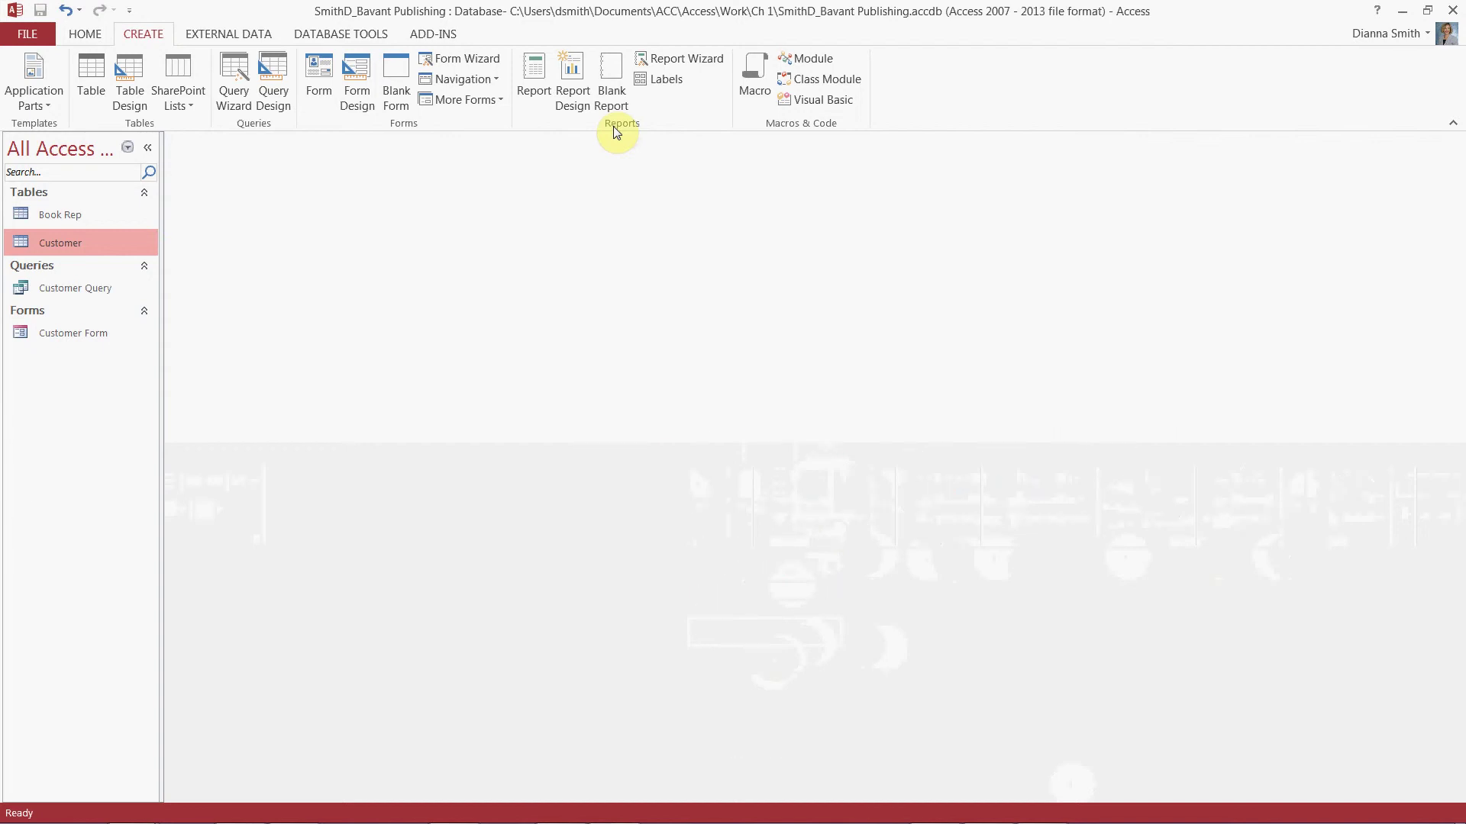
{"action": "left_click", "coordinate": [538, 76]}
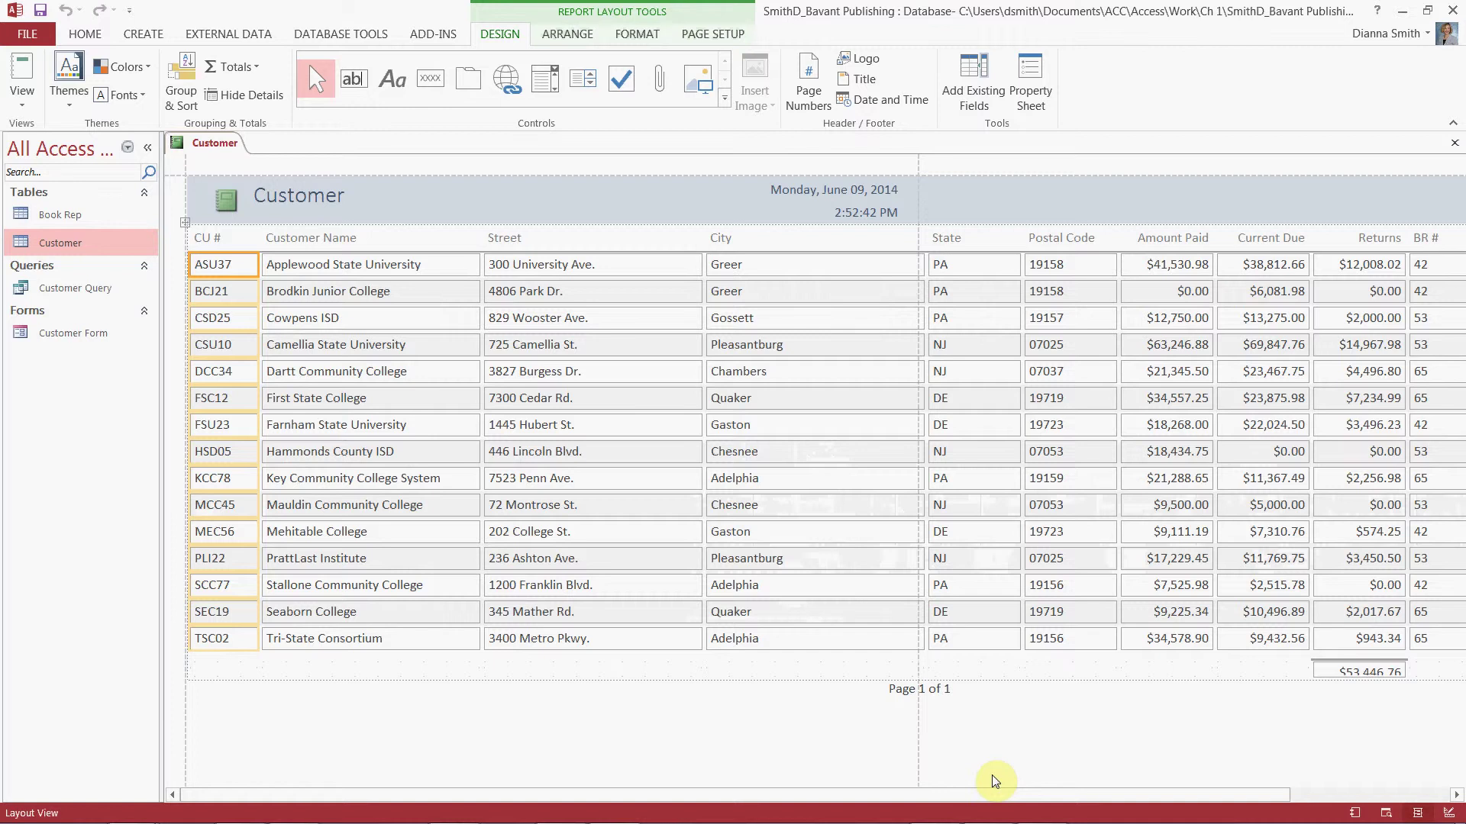
{"action": "left_click", "coordinate": [1353, 675]}
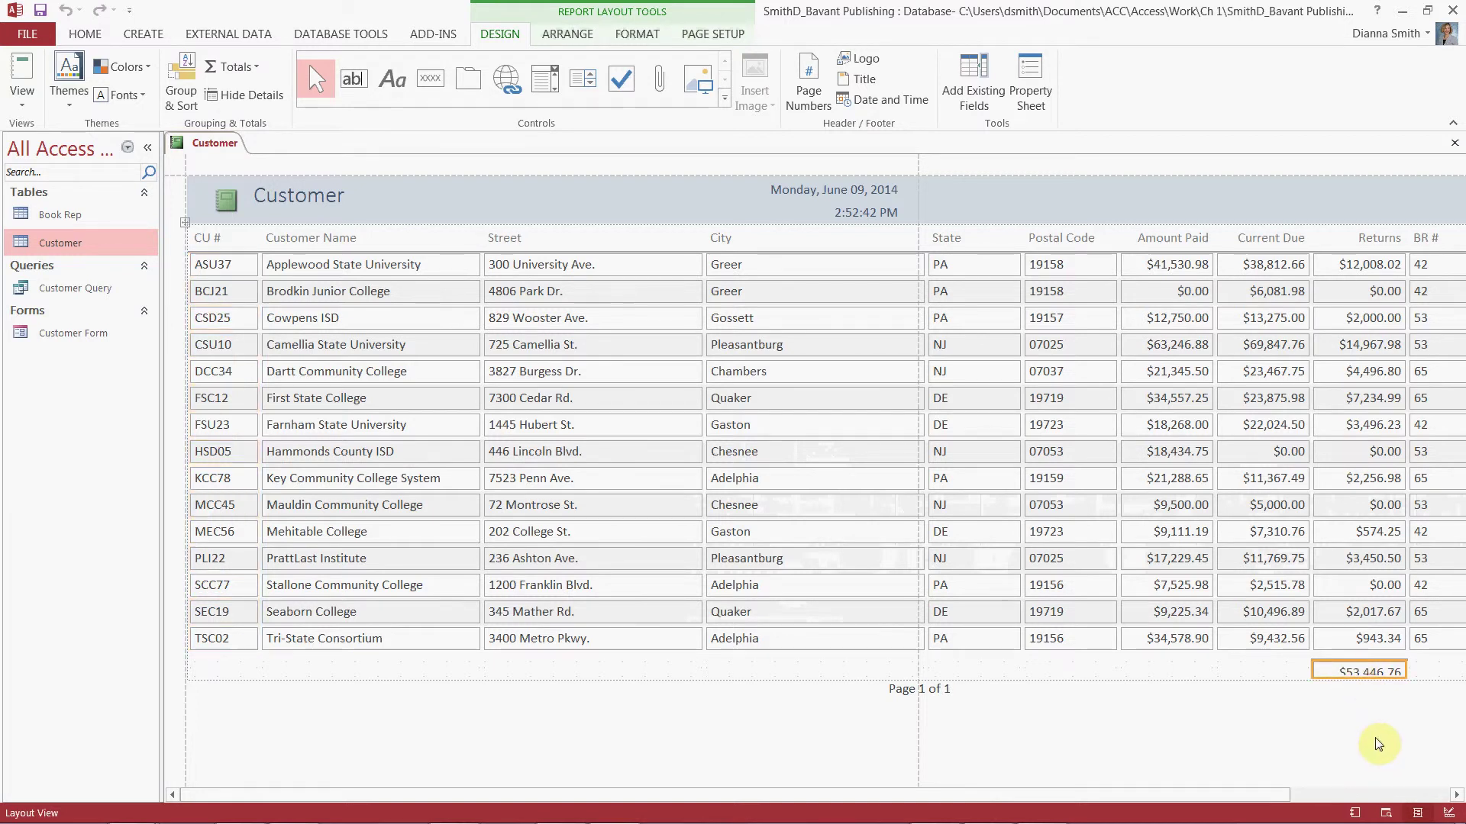
{"action": "left_click", "coordinate": [1329, 679]}
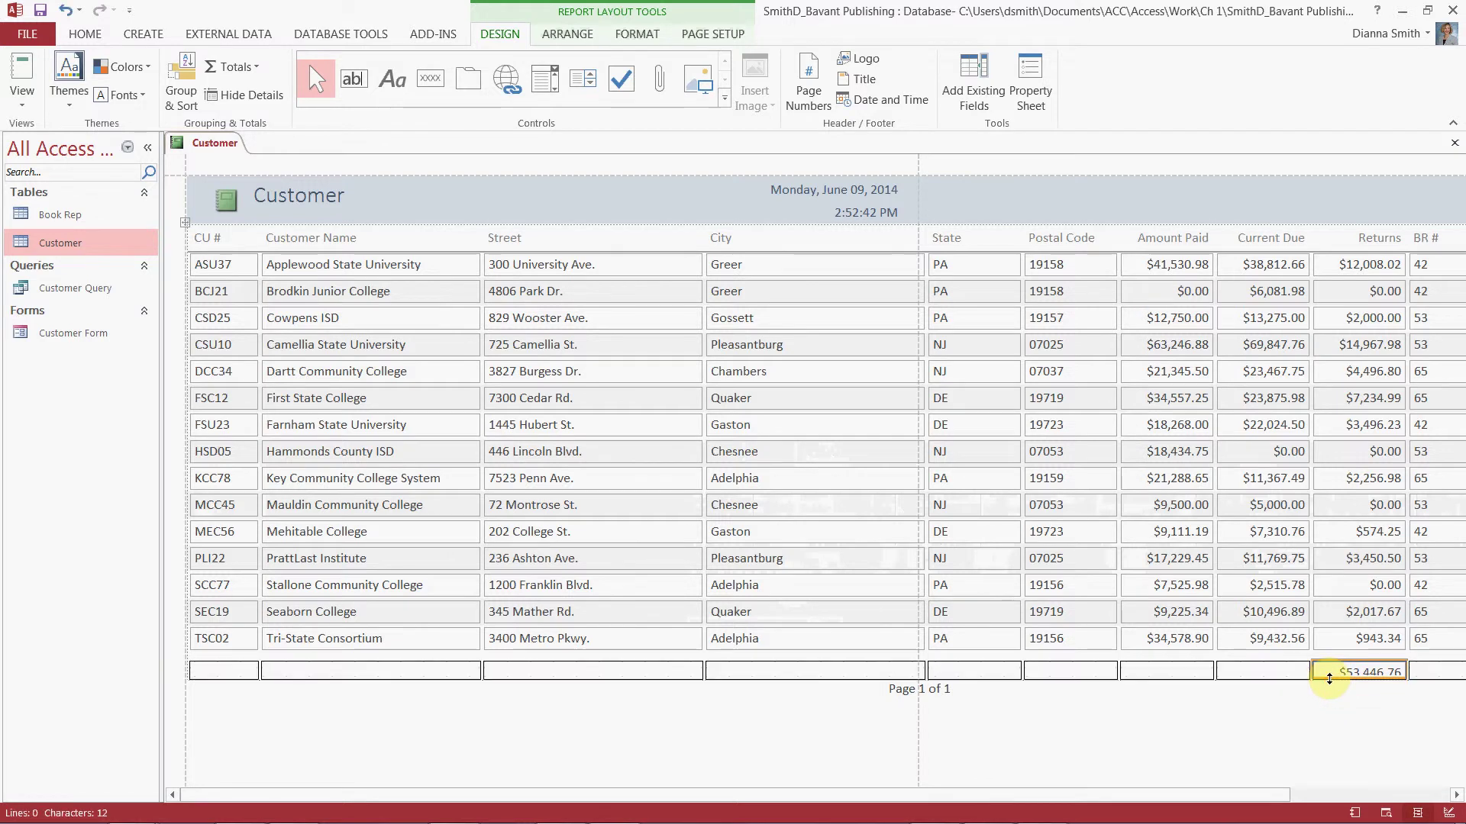
{"action": "left_click_drag", "start_coordinate": [1329, 679], "coordinate": [1328, 689]}
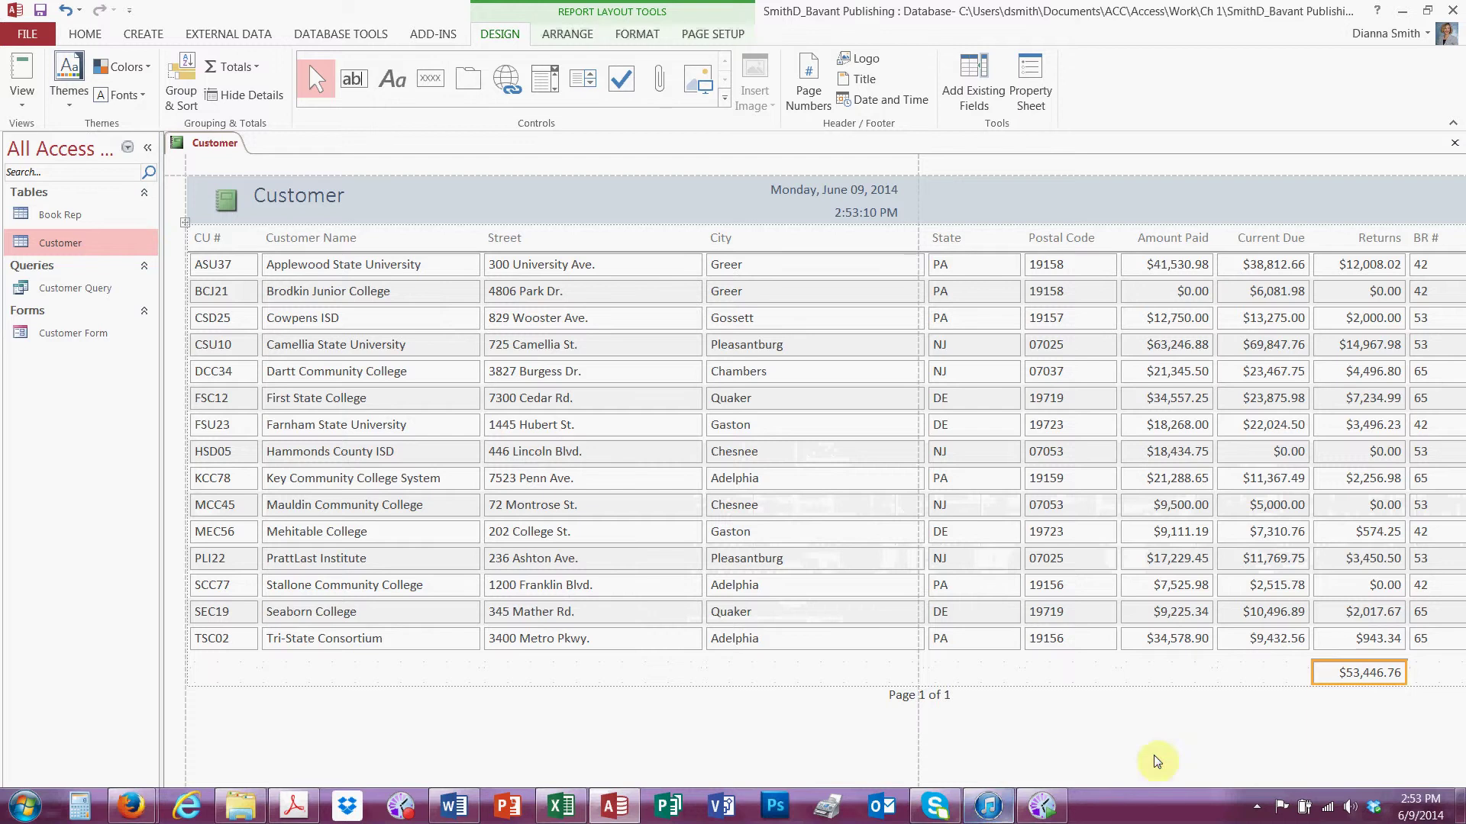
- Save the report as Customer Financial Report
{"action": "left_click_drag", "start_coordinate": [1134, 797], "coordinate": [1357, 786]}
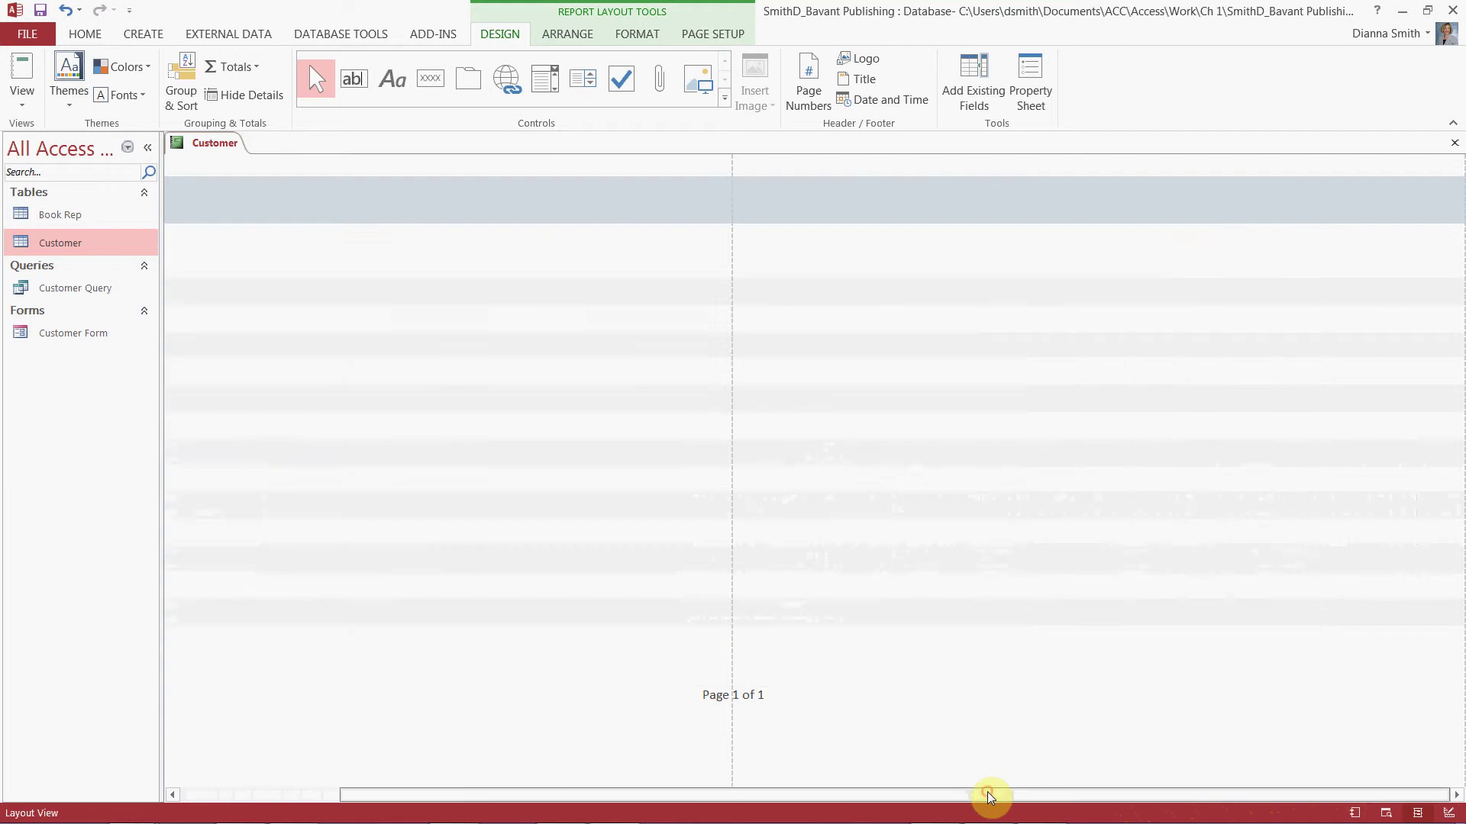
{"action": "left_click_drag", "start_coordinate": [987, 791], "coordinate": [476, 772]}
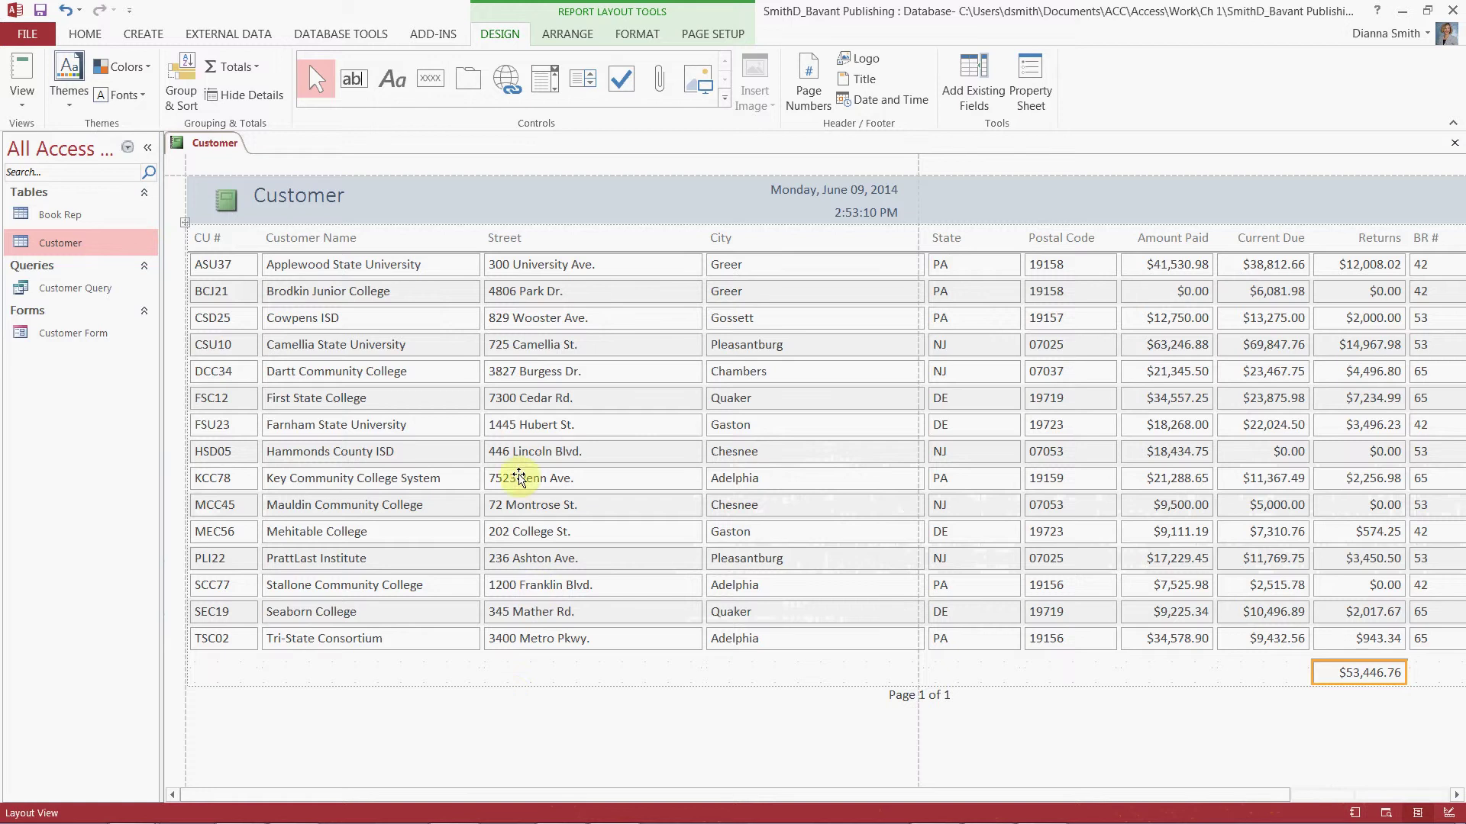
{"action": "left_click", "coordinate": [42, 11]}
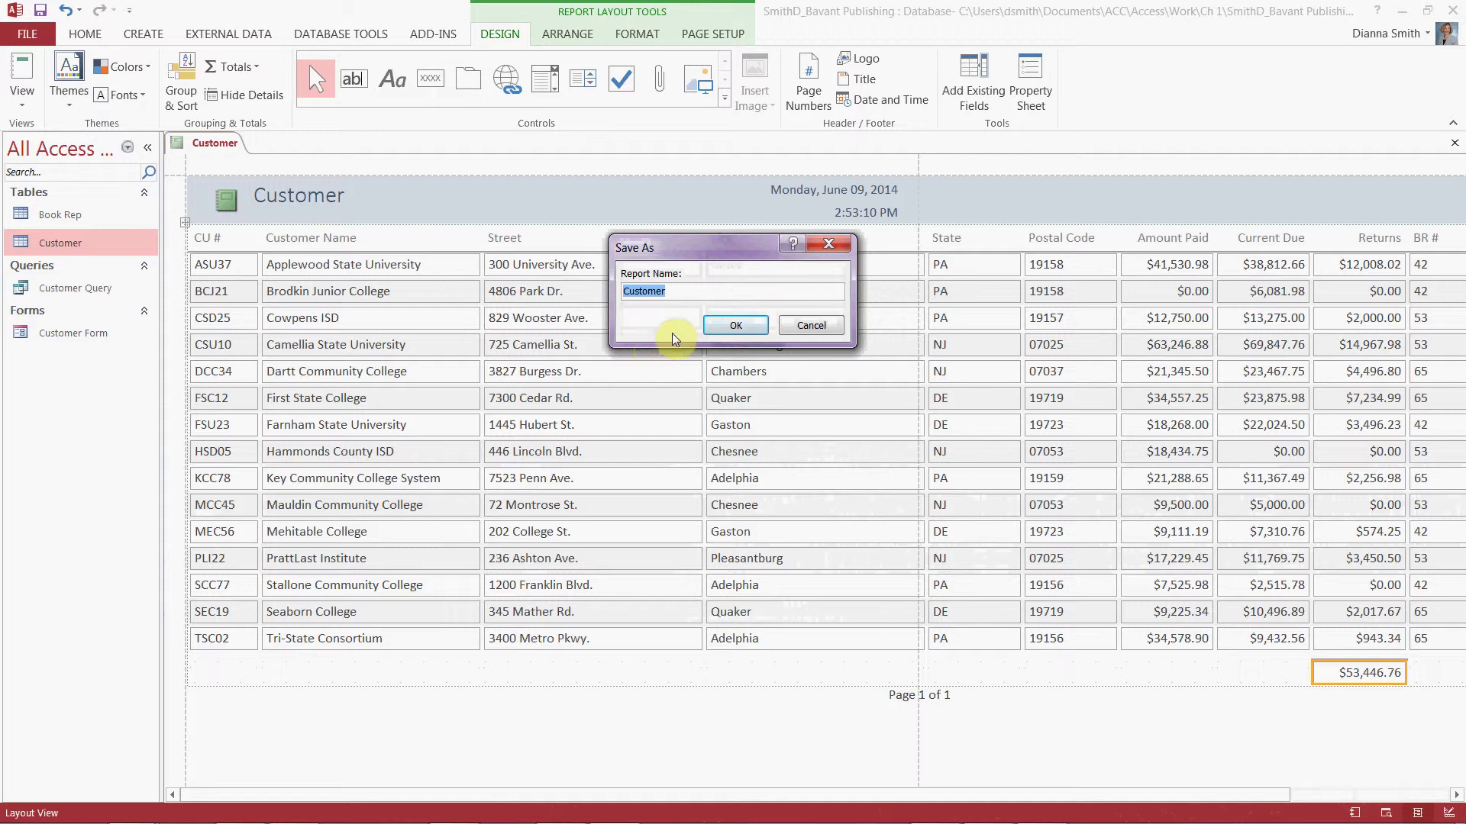
{"action": "left_click", "coordinate": [693, 294]}
{"action": "type", "text": "Financial Report"}
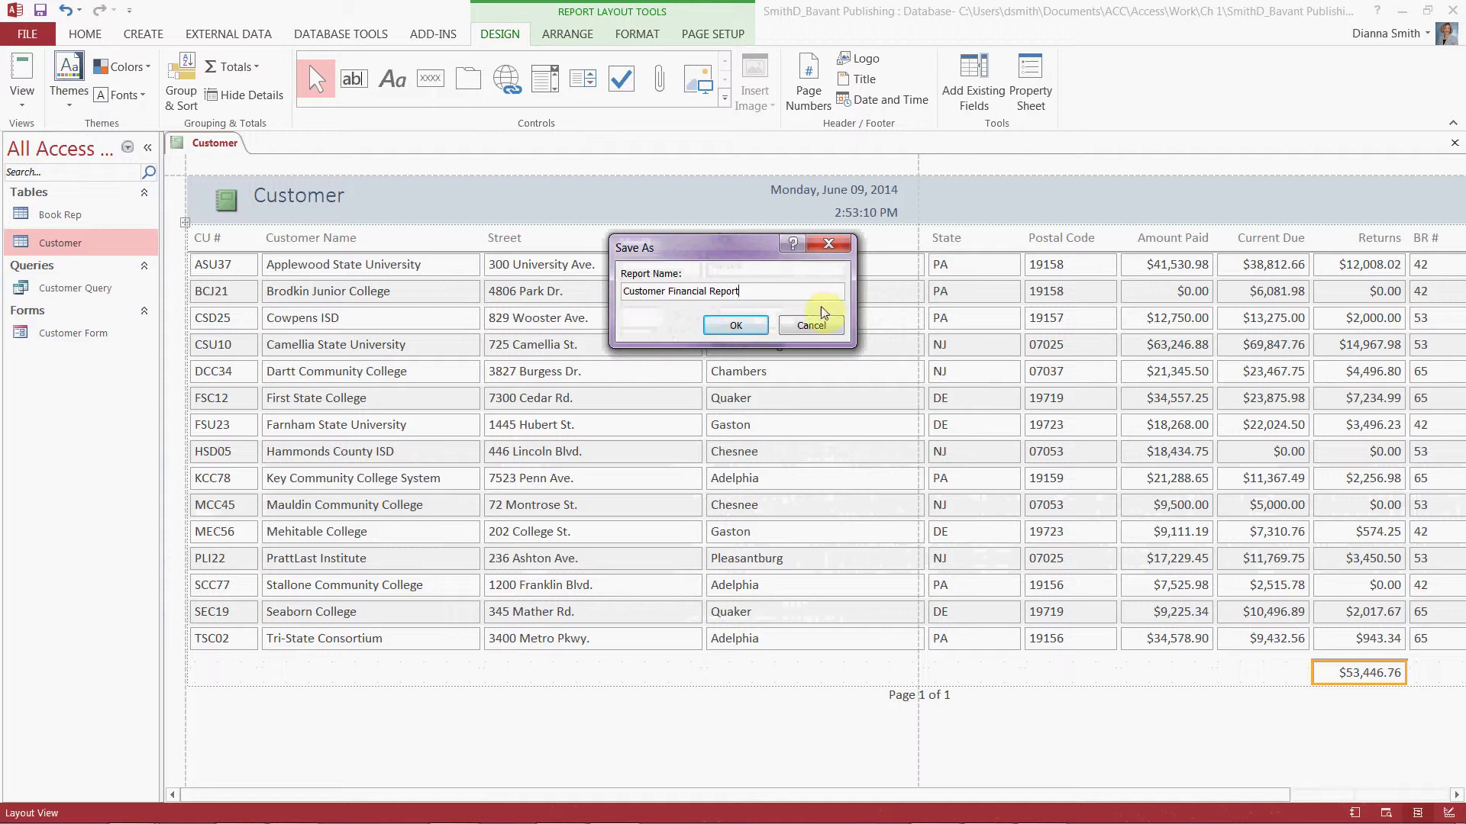
{"action": "left_click", "coordinate": [735, 325]}
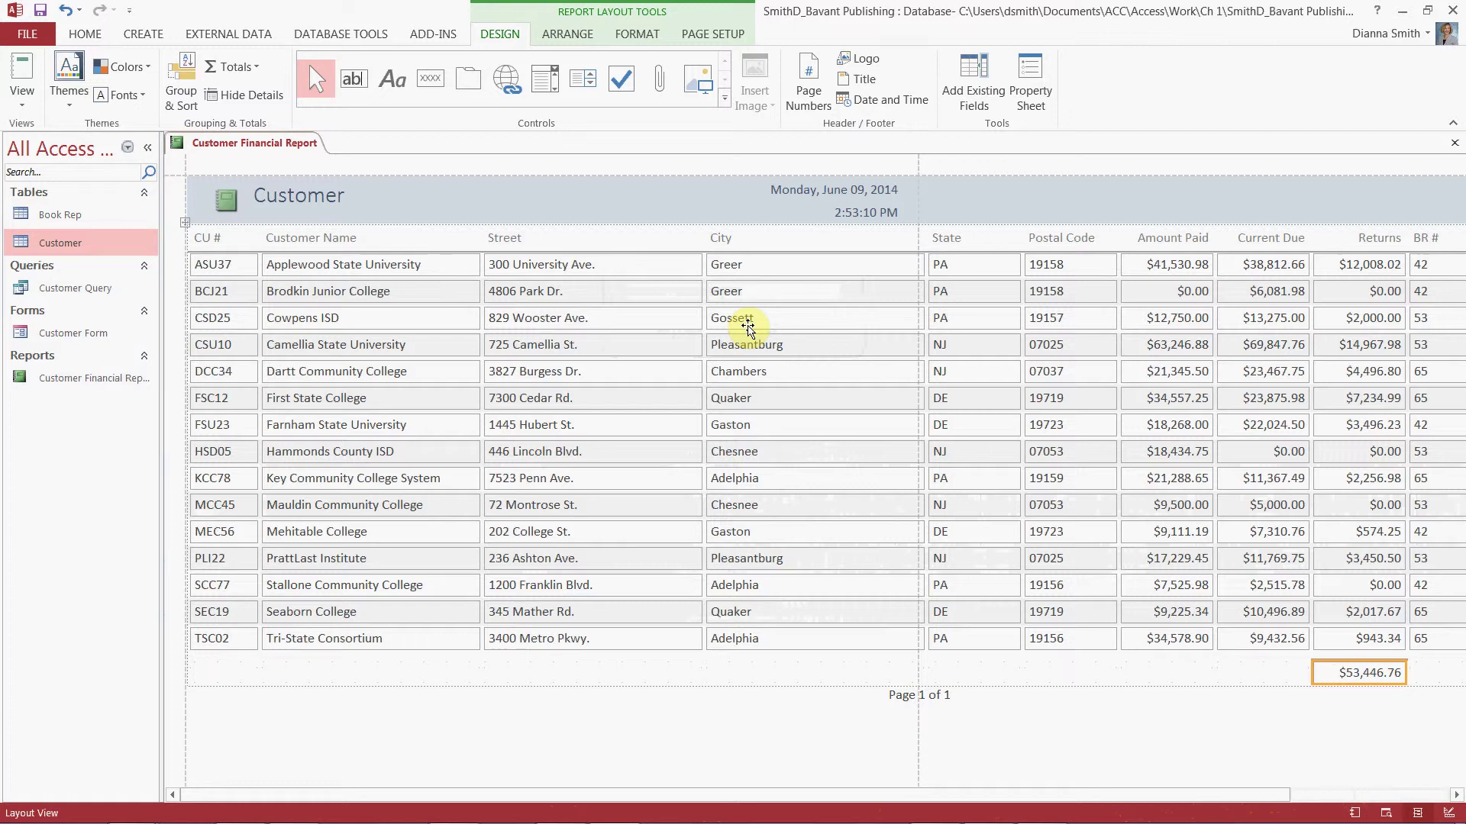
- Check the Customer Financial Report in Report View and Print Preview, returning to Layout View
{"action": "right_click", "coordinate": [107, 390]}
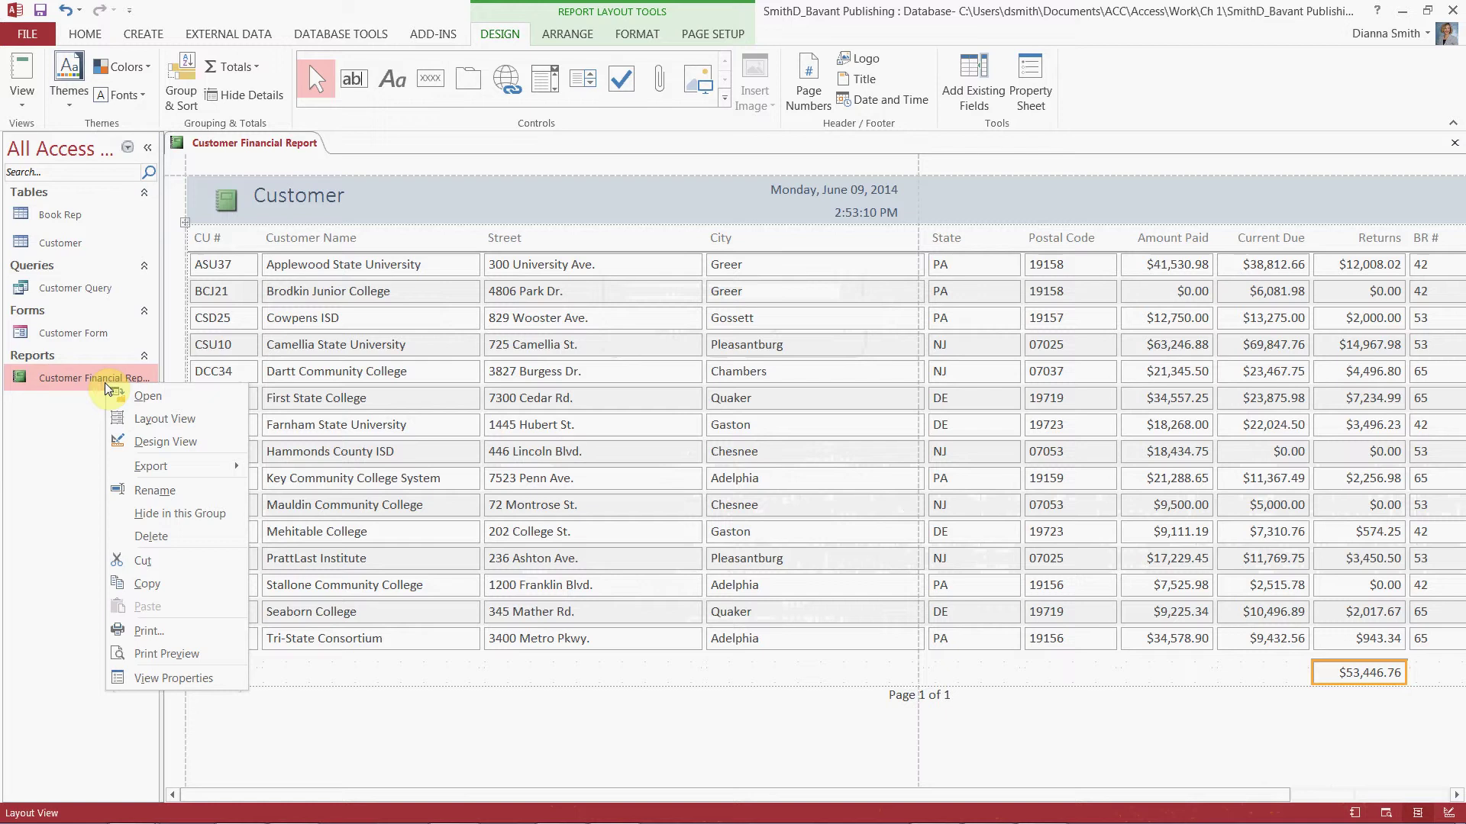
{"action": "left_click", "coordinate": [131, 419]}
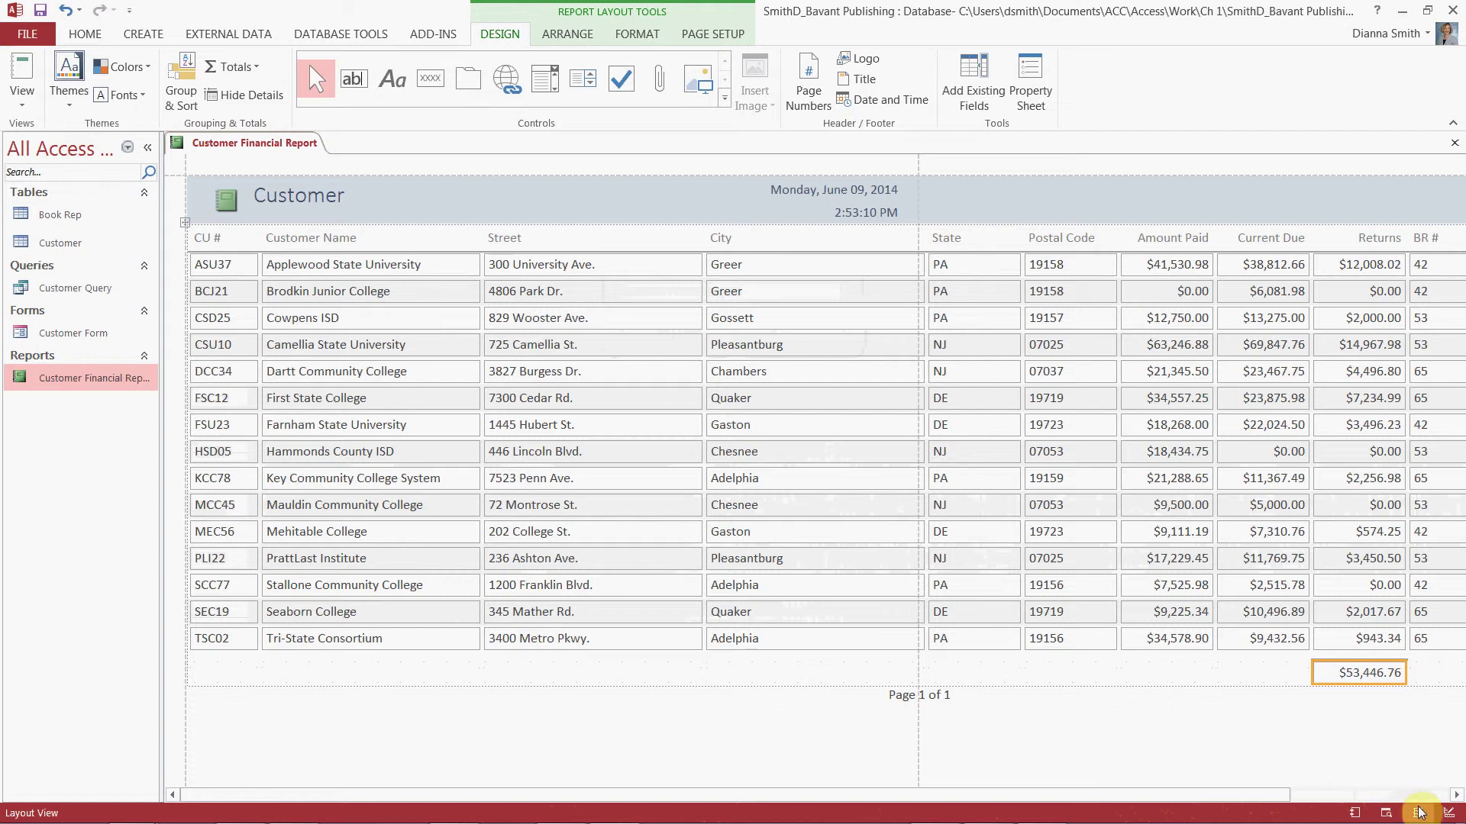
{"action": "left_click", "coordinate": [1355, 814]}
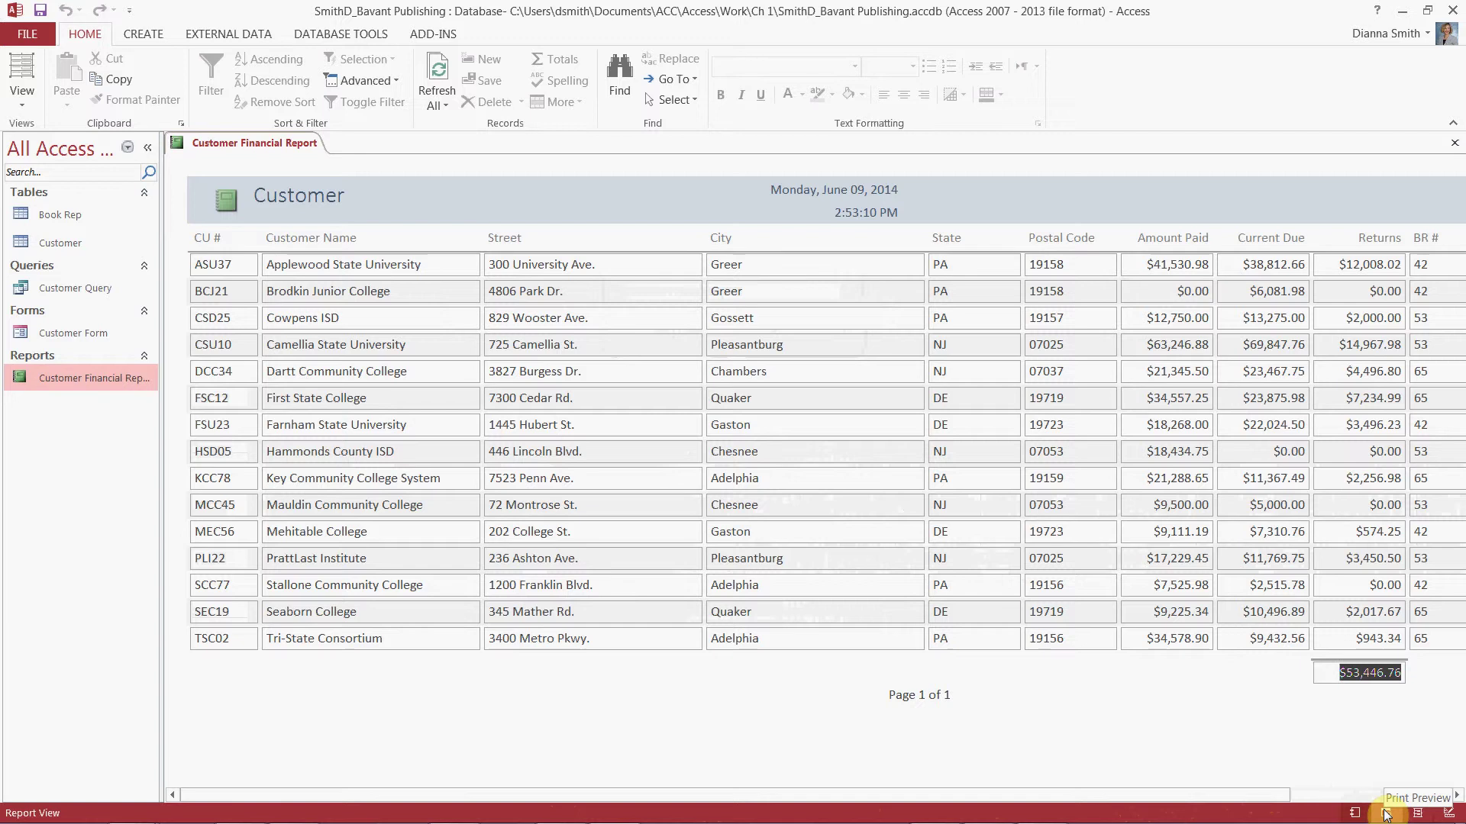
{"action": "left_click", "coordinate": [1386, 813]}
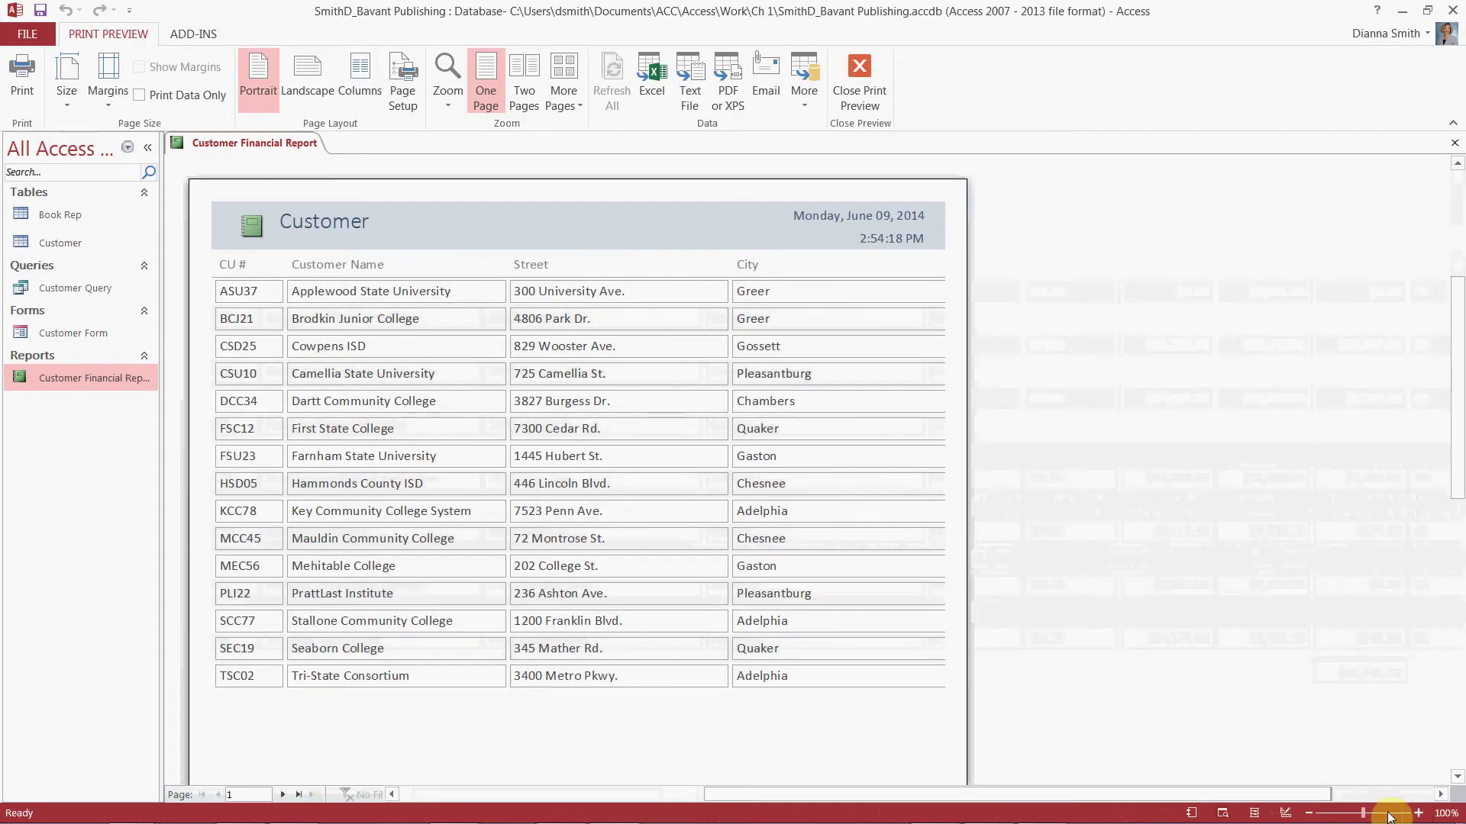
{"action": "left_click", "coordinate": [1257, 813]}
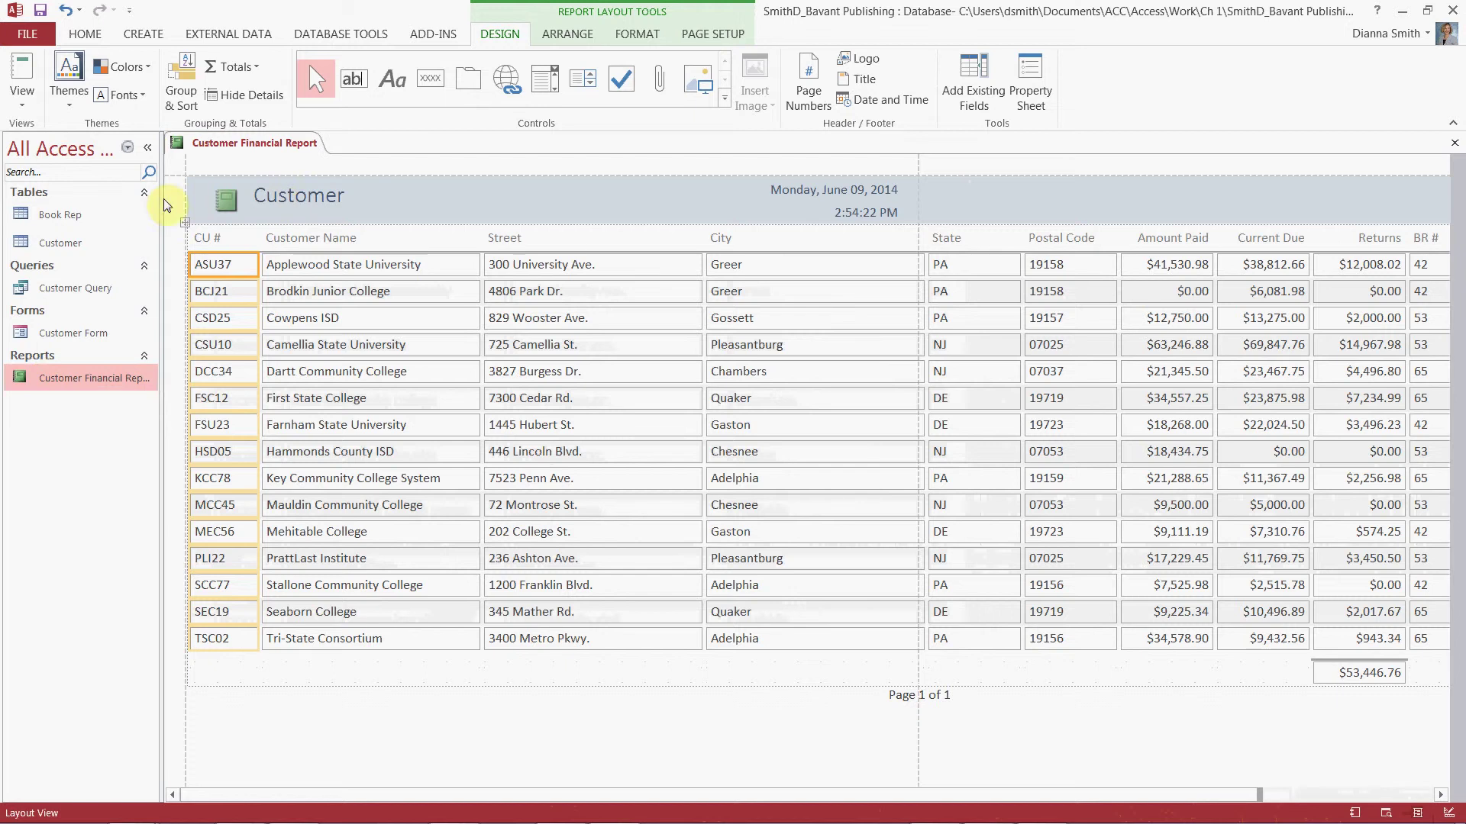
- Collapse the Navigation Pane and change the report title to Customer Financial Report
{"action": "left_click", "coordinate": [149, 150]}
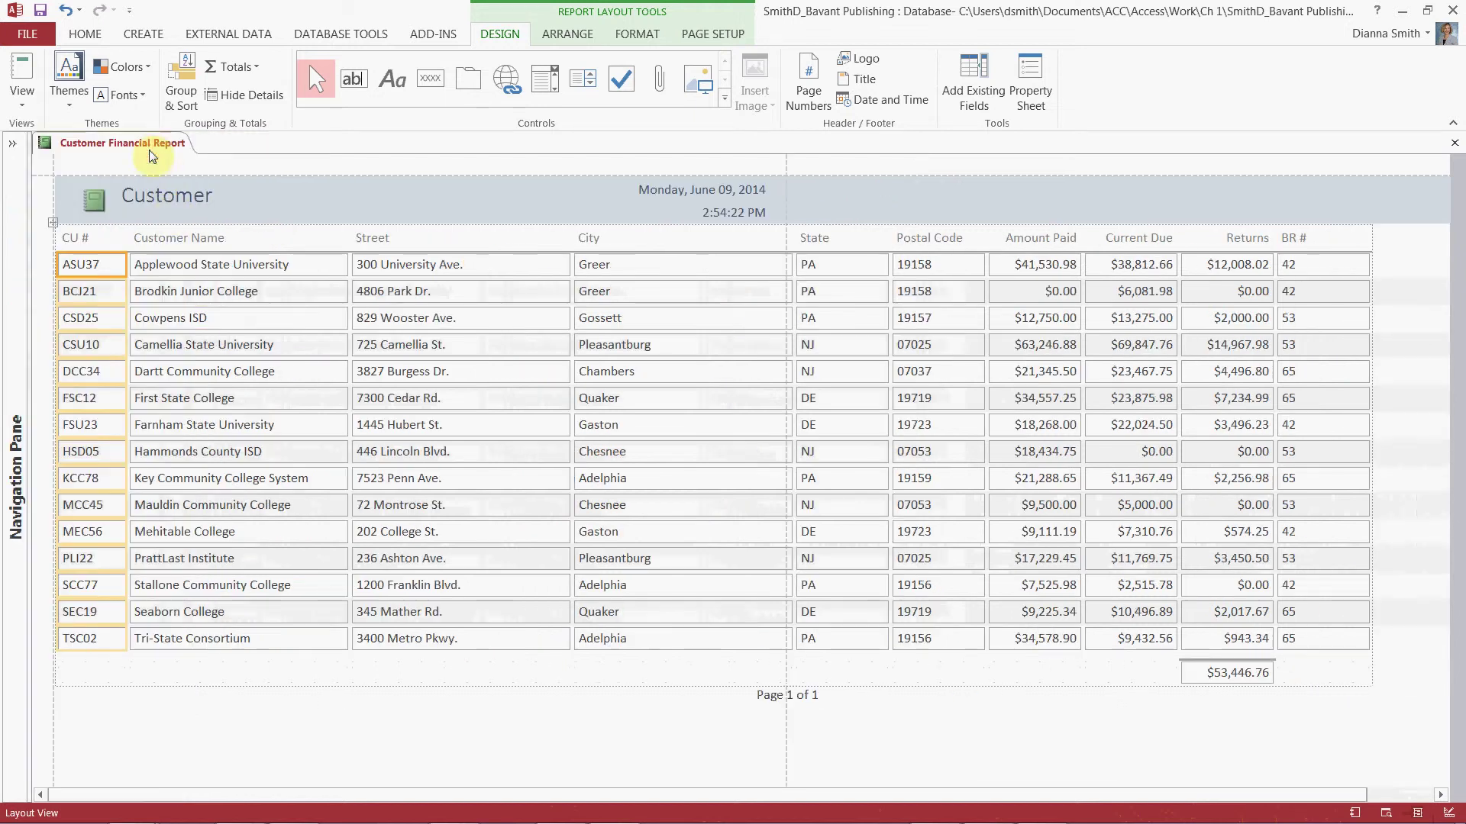
{"action": "left_click", "coordinate": [169, 200]}
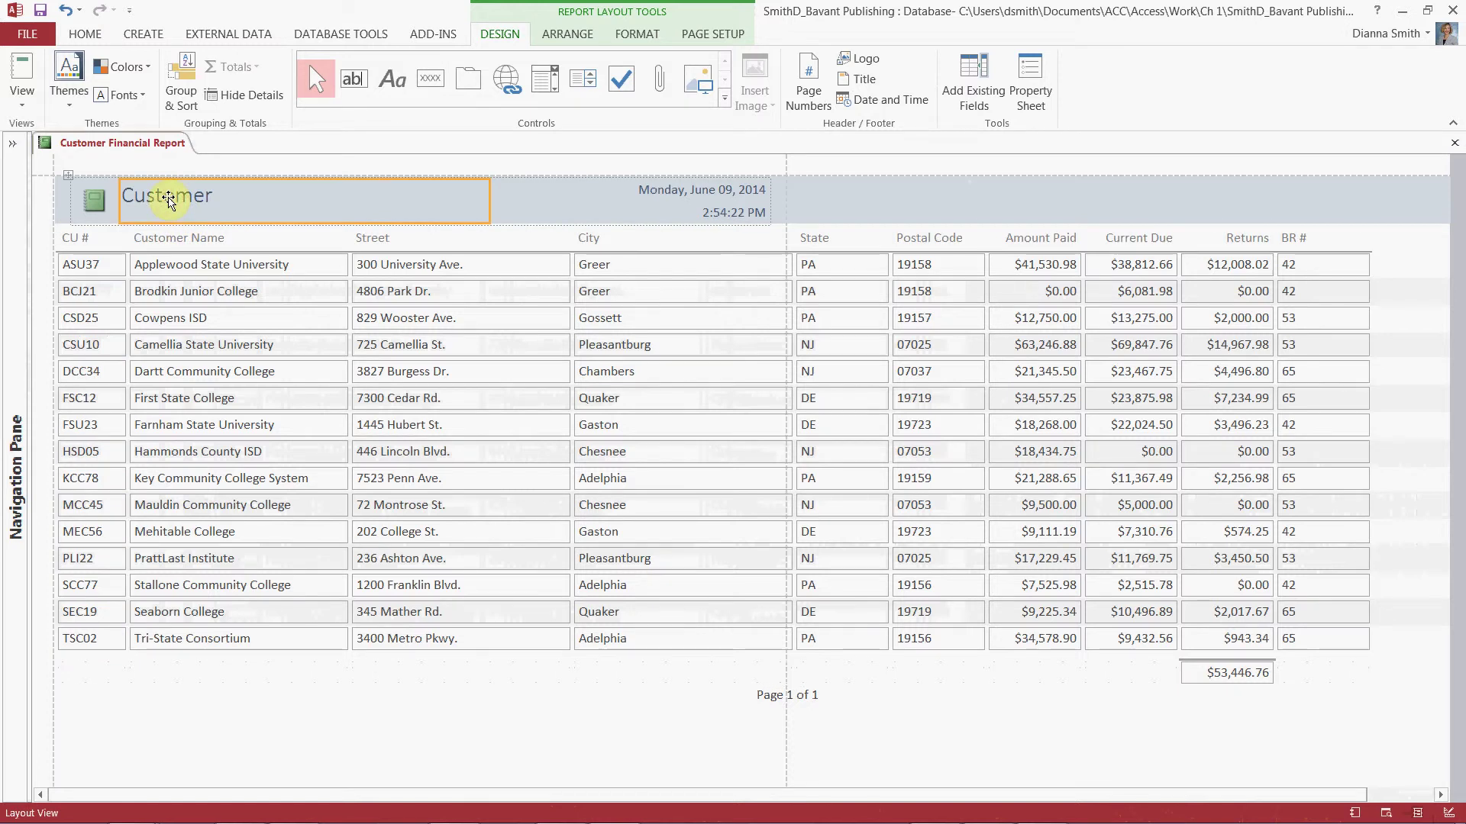
{"action": "left_click", "coordinate": [218, 199]}
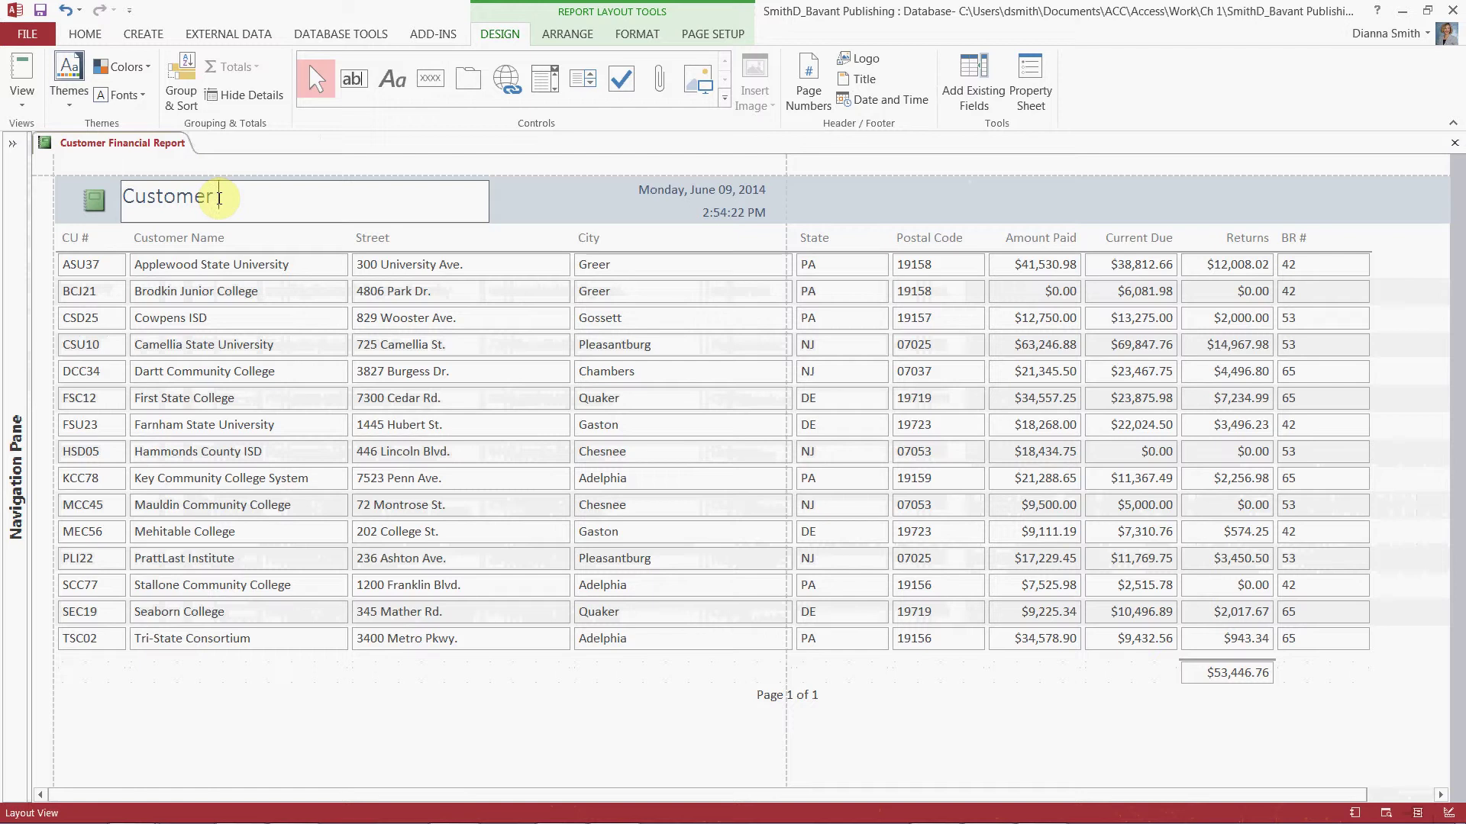
{"action": "type", "text": "Finacial Report"}
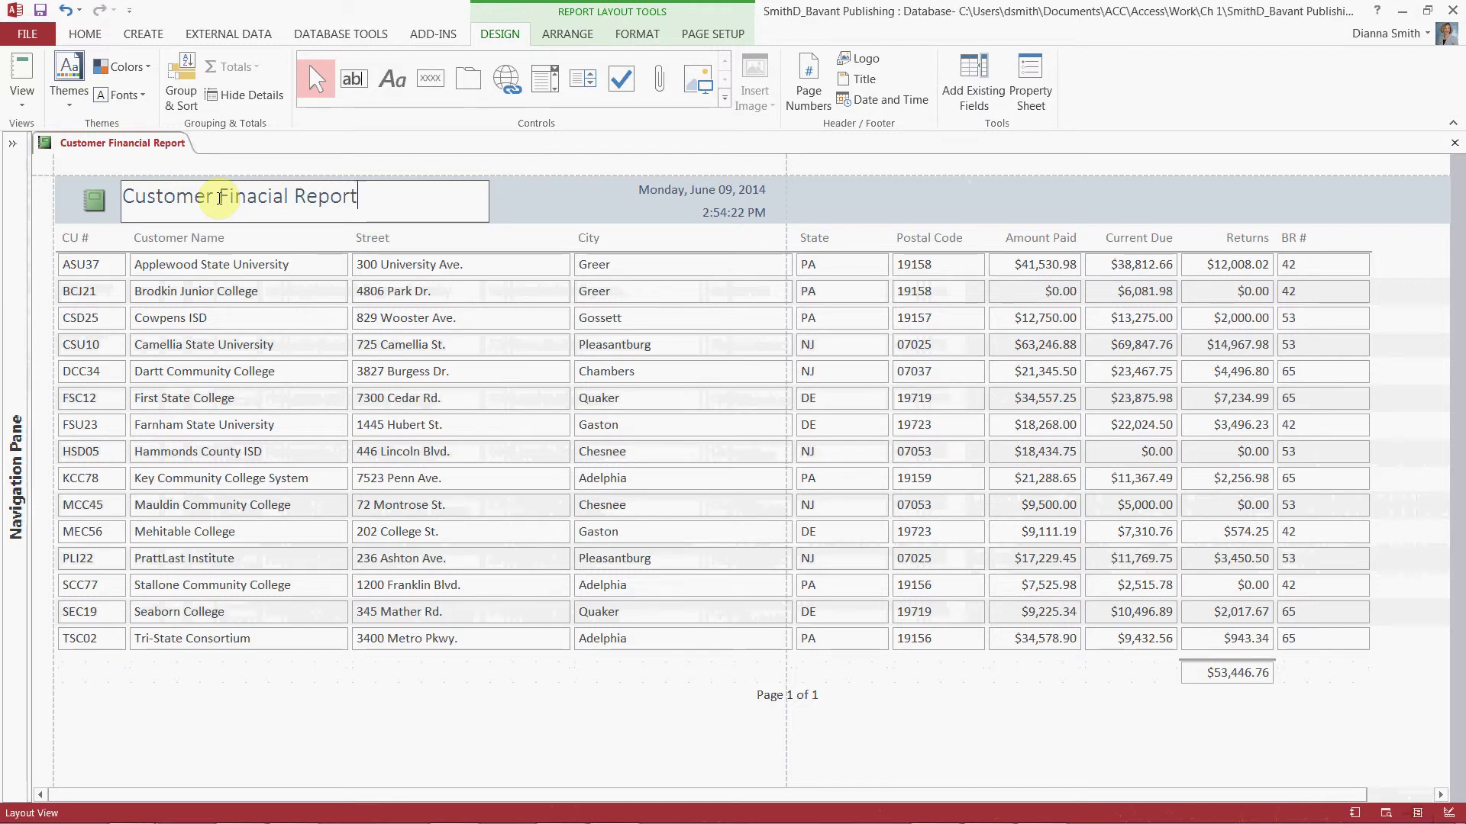
{"action": "left_click", "coordinate": [251, 198]}
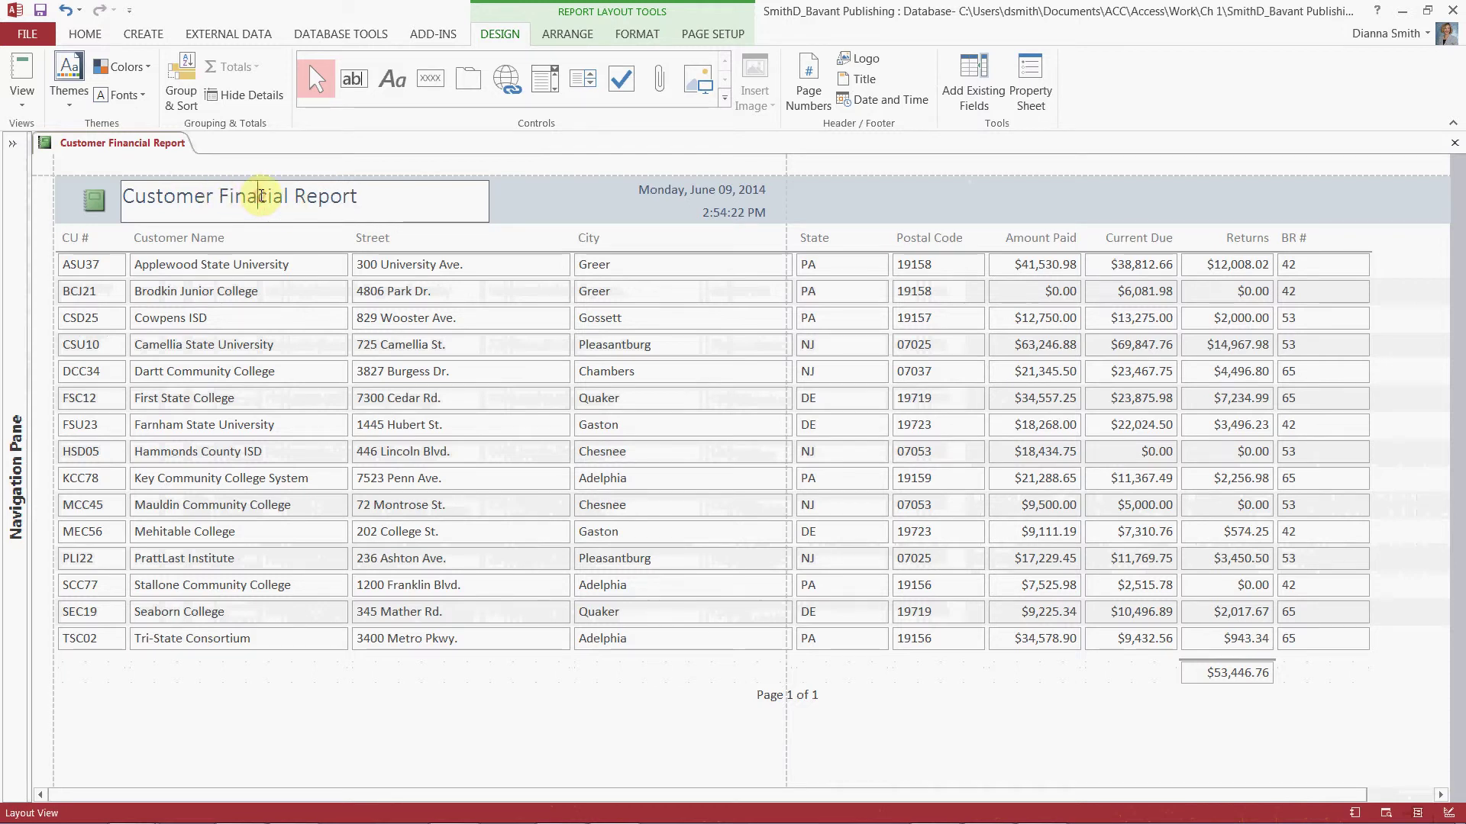
{"action": "type", "text": "n"}
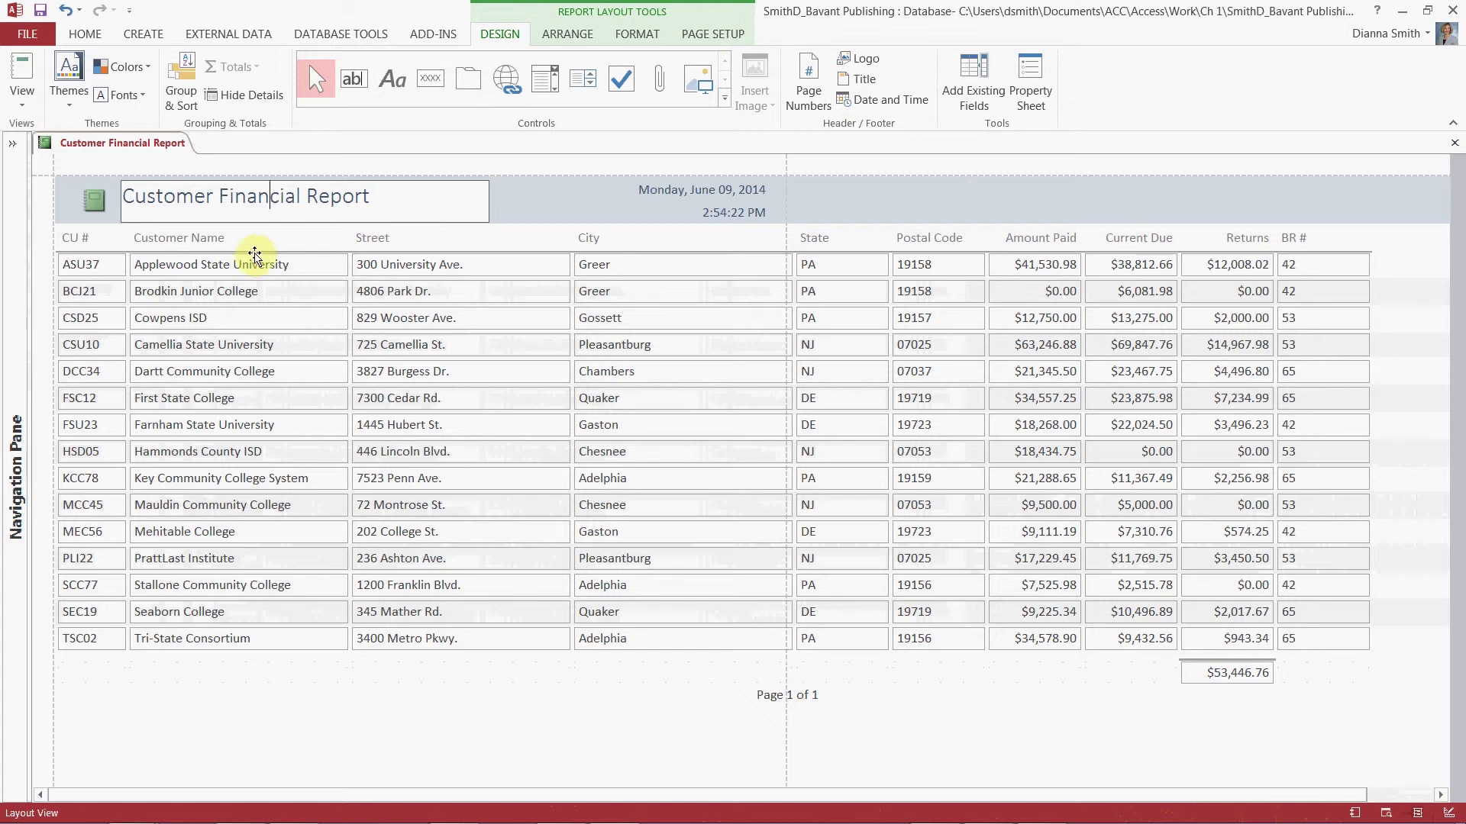
- Delete the entire Street, City, State and Postal Code columns from the report
{"action": "left_click", "coordinate": [371, 241]}
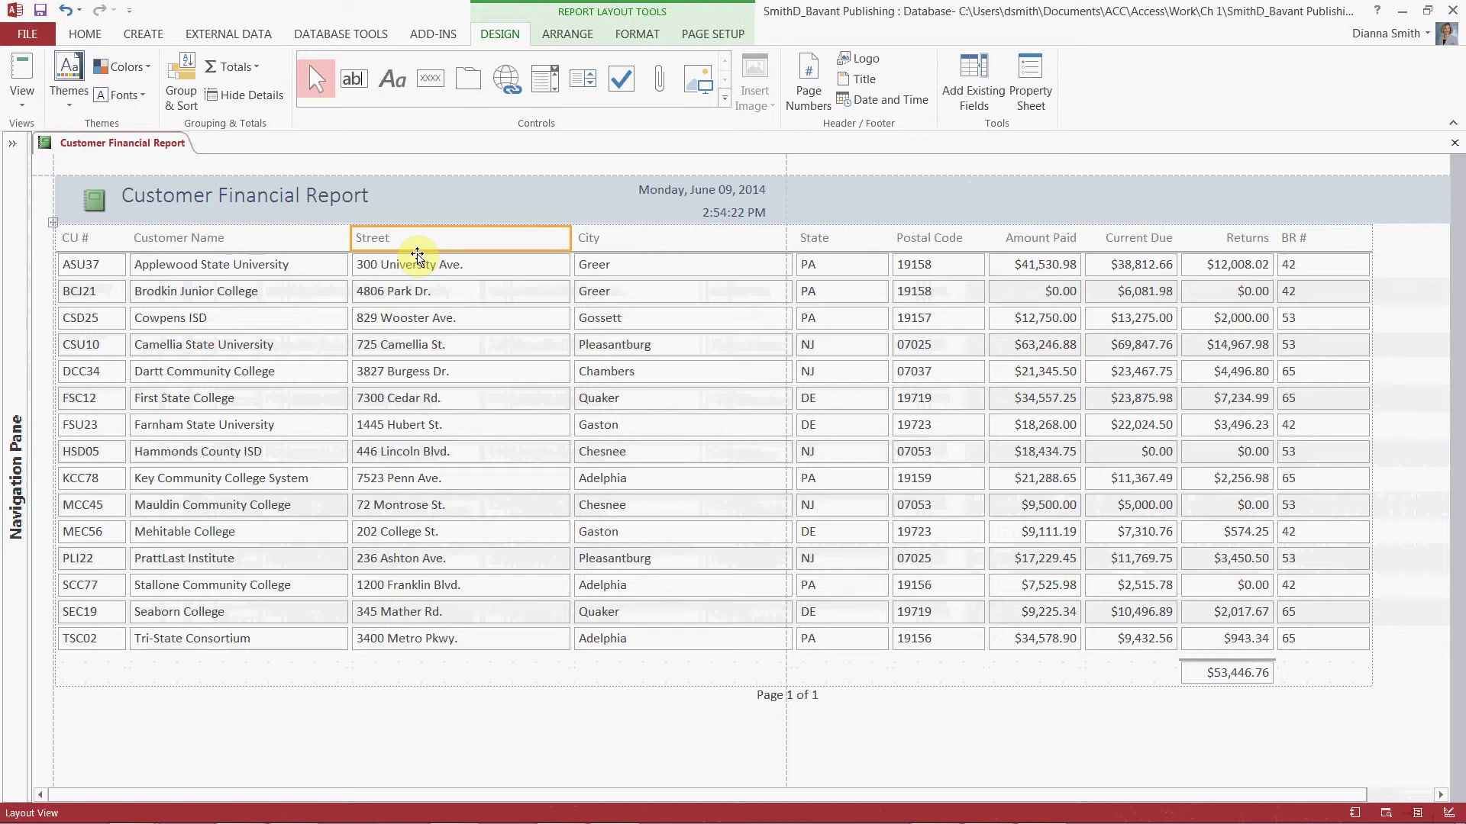
{"action": "left_click", "coordinate": [584, 238], "text": "shift"}
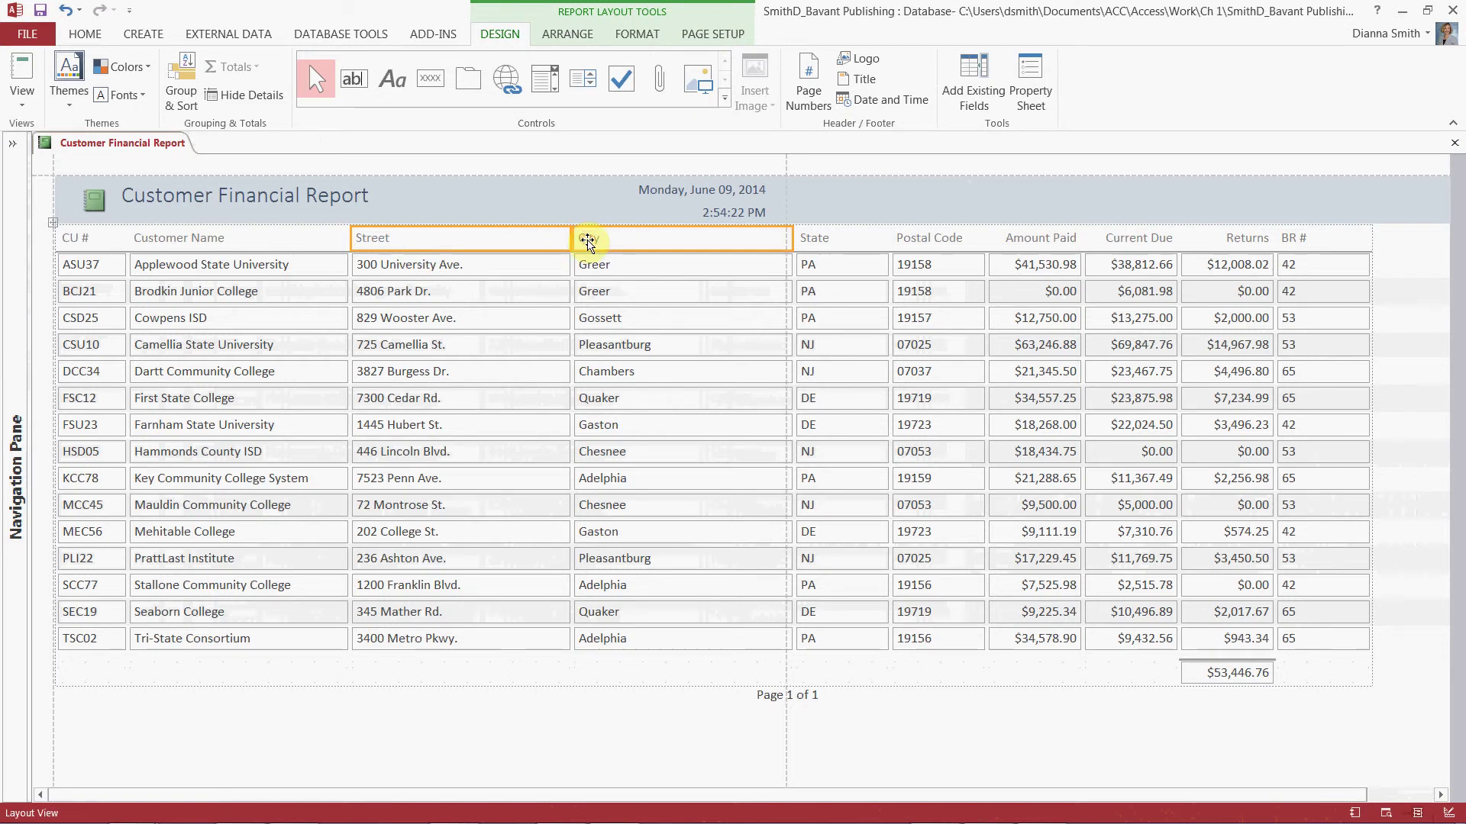
{"action": "left_click", "coordinate": [821, 240], "text": "shift"}
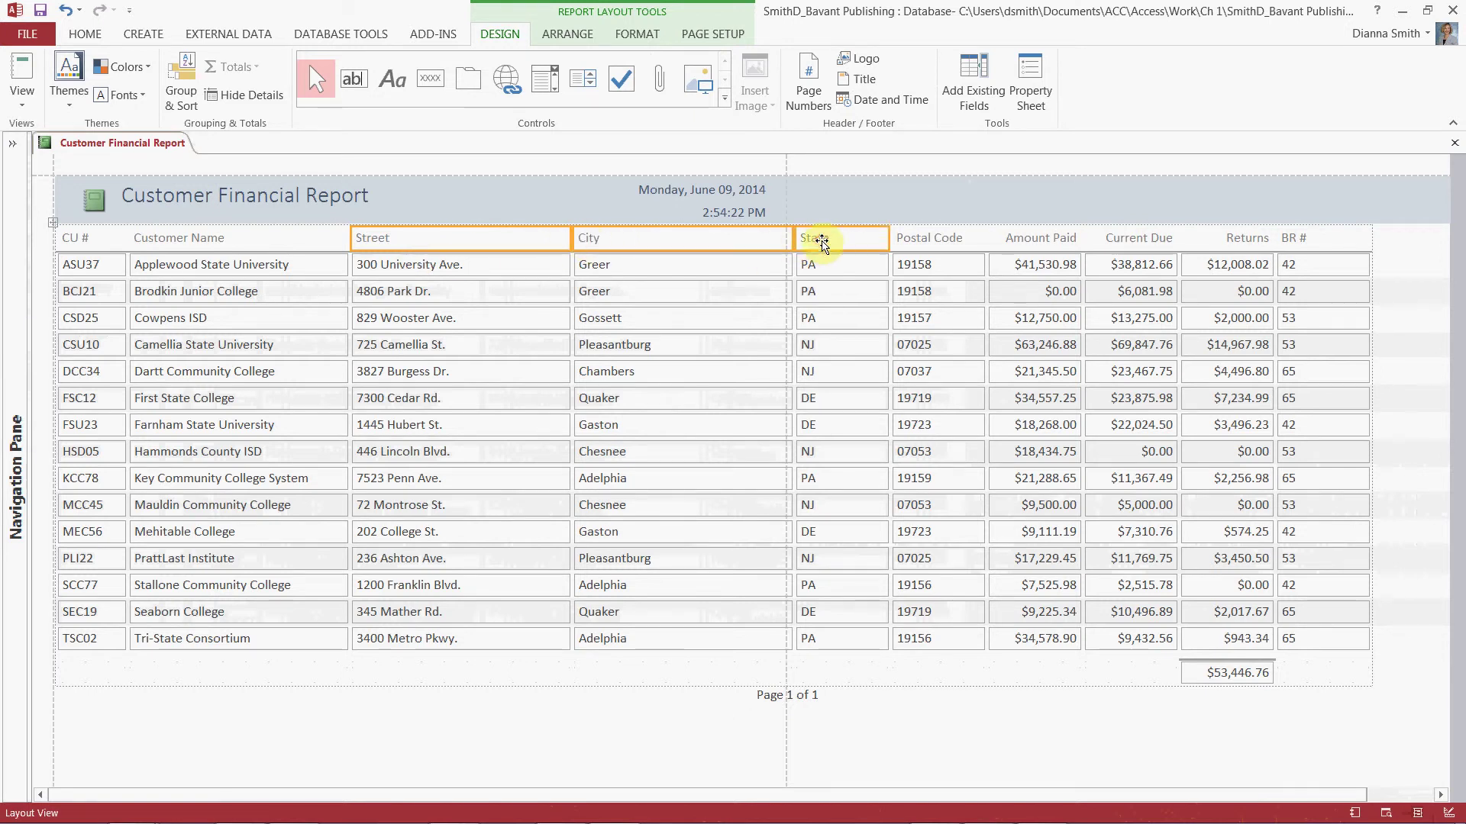
{"action": "left_click", "coordinate": [919, 239], "text": "shift"}
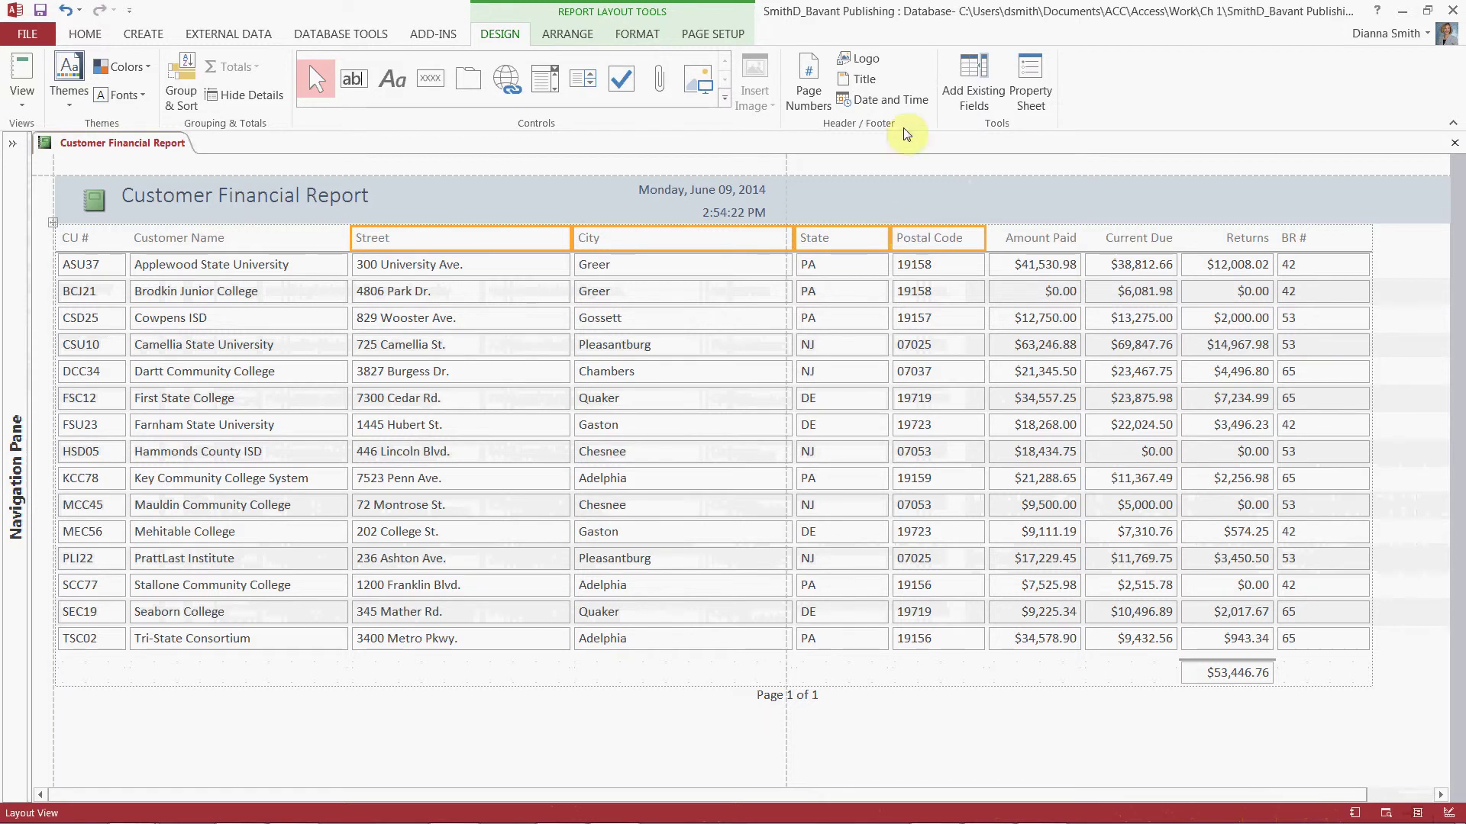
{"action": "left_click", "coordinate": [561, 35]}
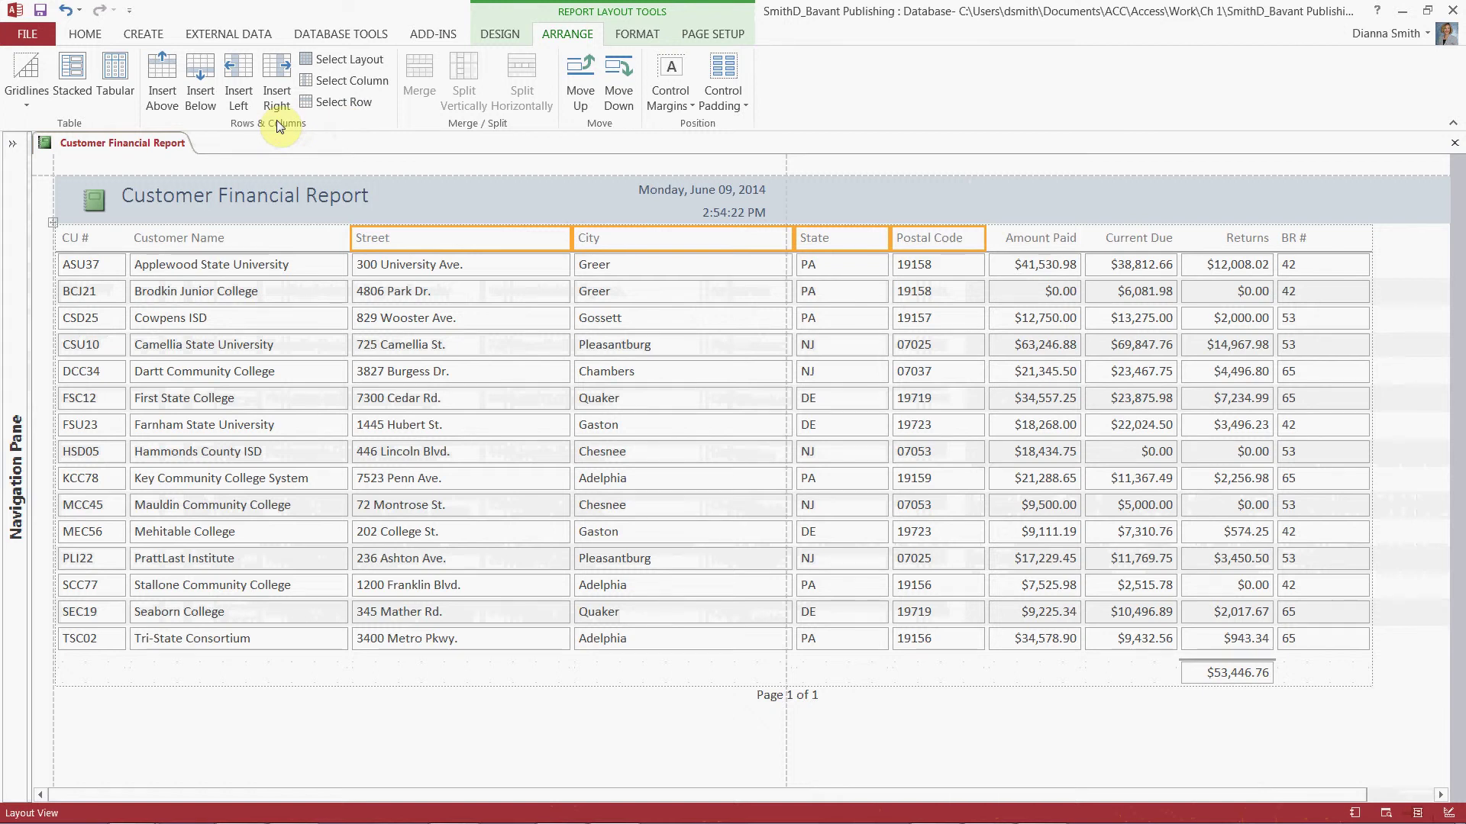
{"action": "left_click", "coordinate": [324, 83]}
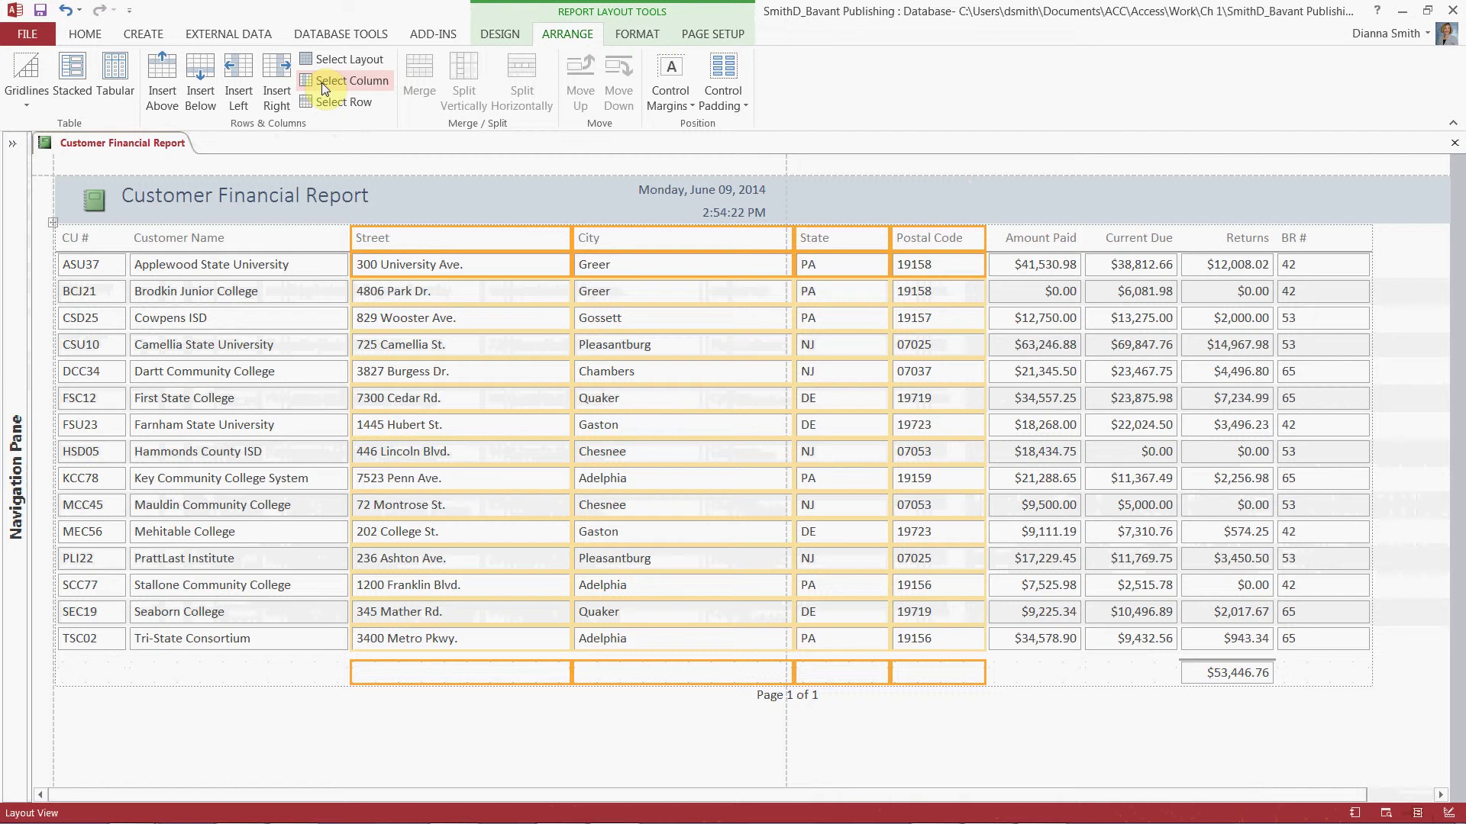
{"action": "key", "text": "Delete"}
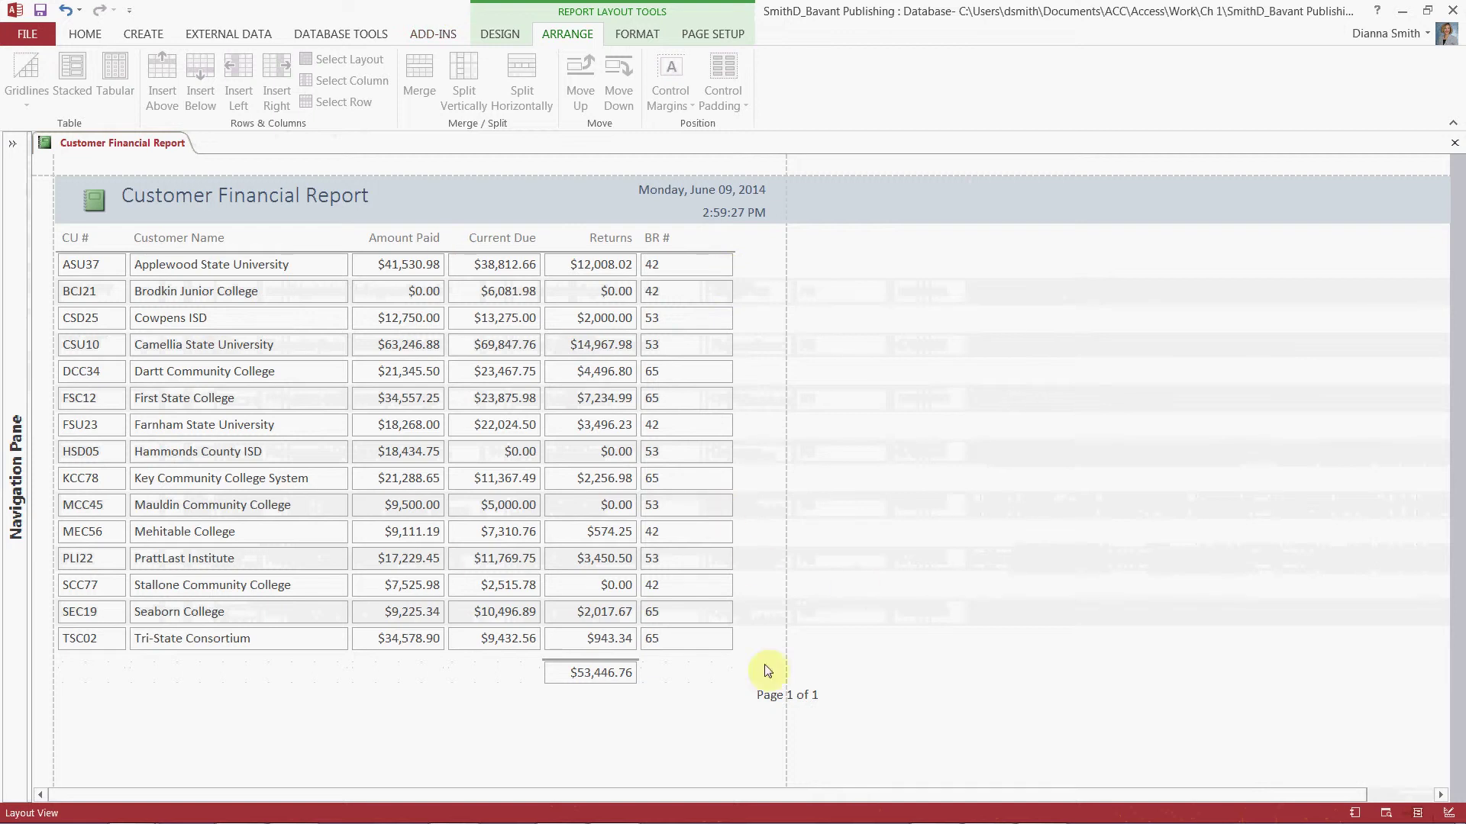
- Move the page number control to within the first page's width, just below the Returns total
{"action": "left_click", "coordinate": [769, 702]}
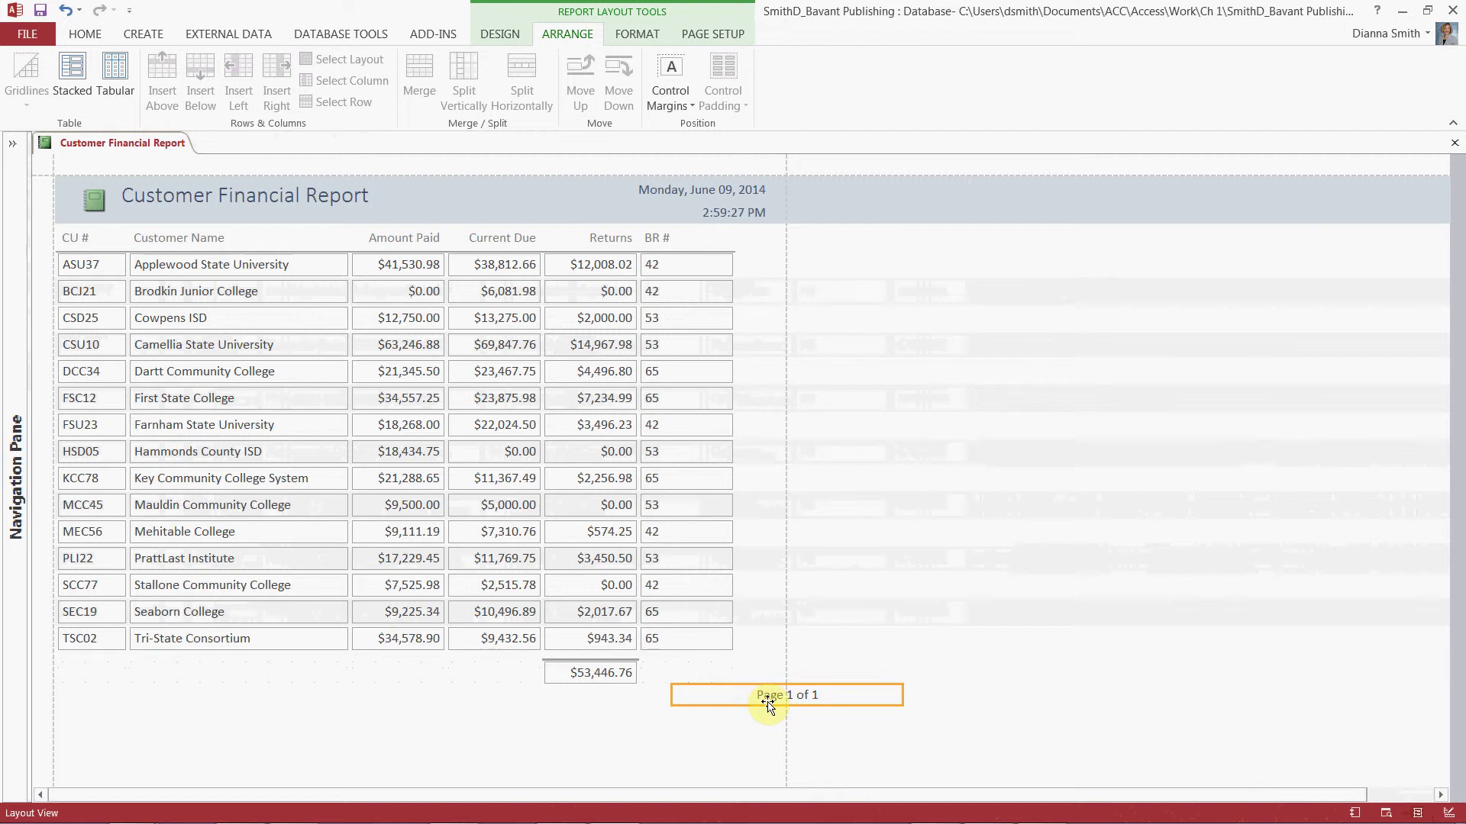
{"action": "left_click_drag", "start_coordinate": [769, 702], "coordinate": [645, 710]}
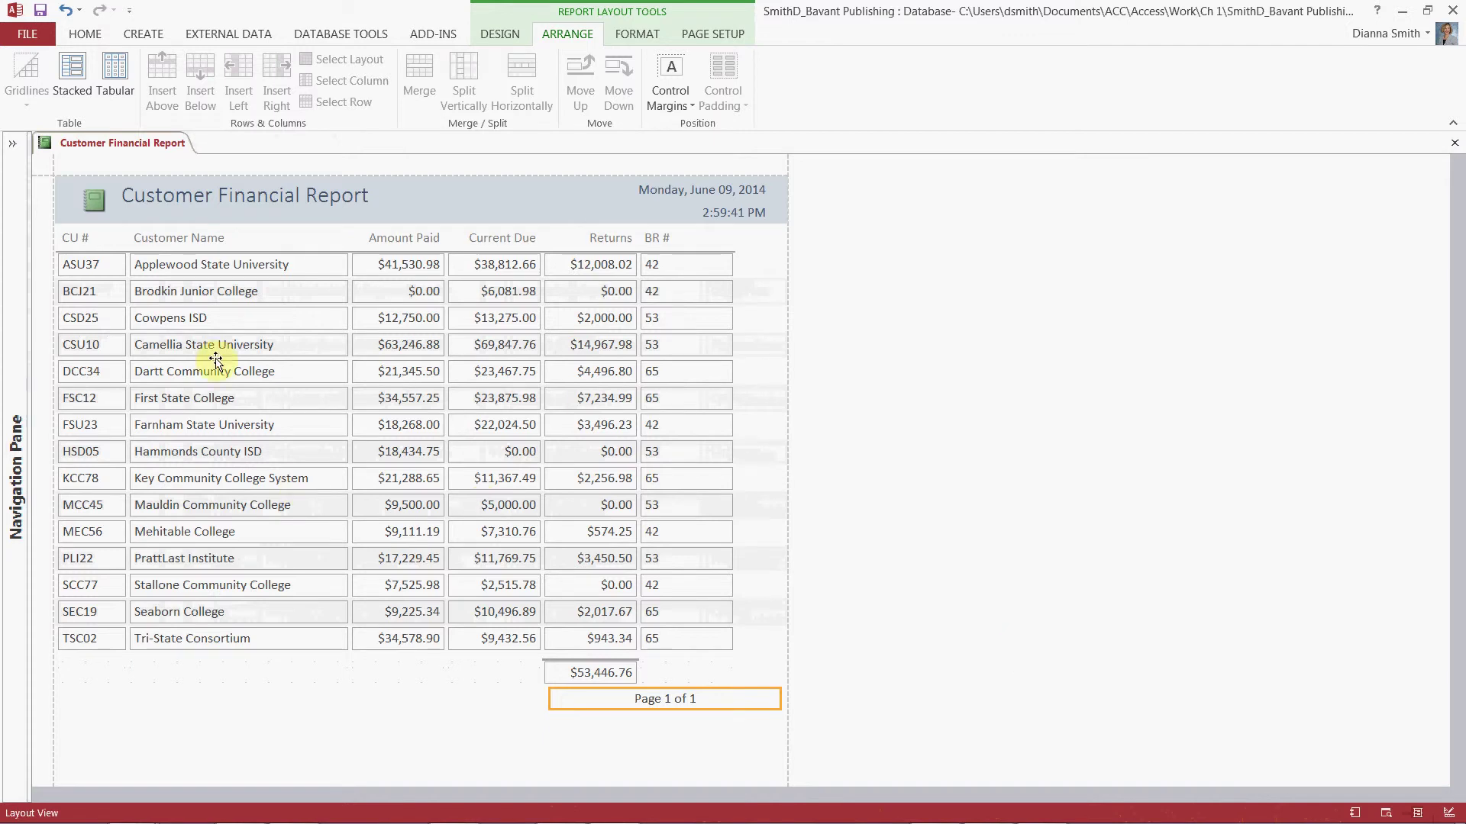
- Rename the CU # column heading to Customer Number and resize the heading so it wraps onto two lines
{"action": "left_click", "coordinate": [84, 241]}
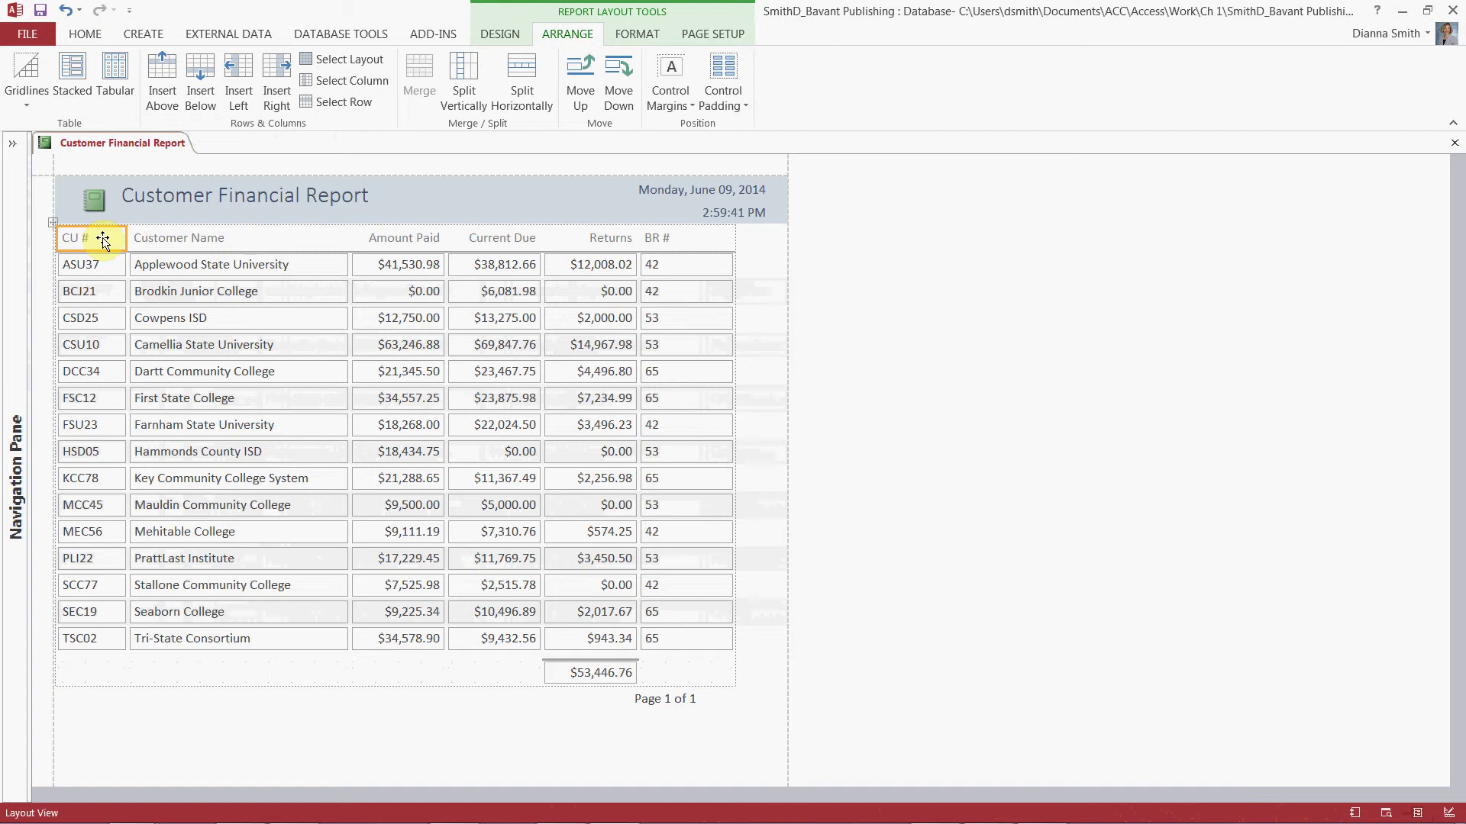
{"action": "left_click", "coordinate": [103, 238]}
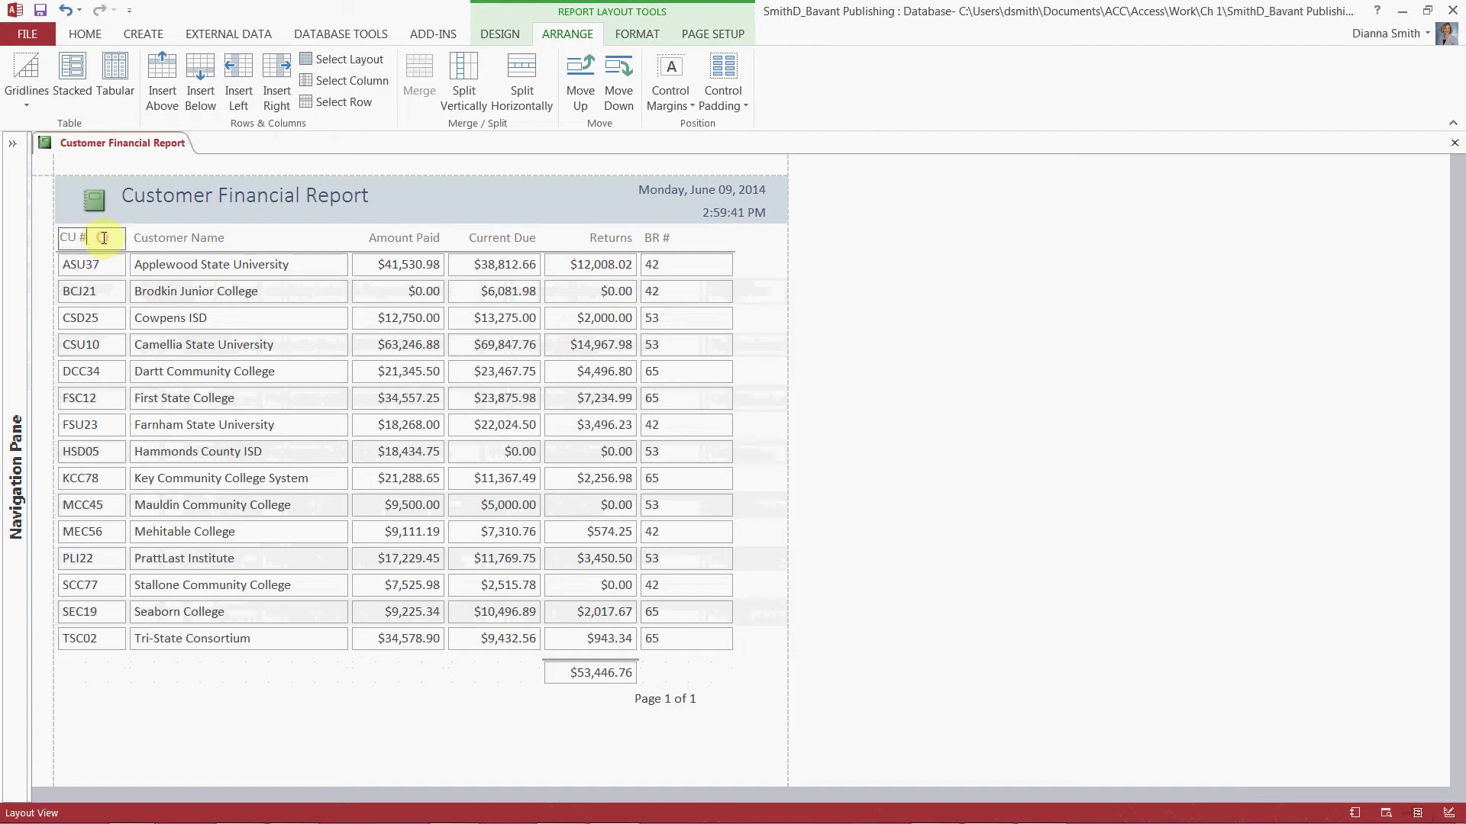
{"action": "left_click_drag", "start_coordinate": [104, 238], "coordinate": [38, 239]}
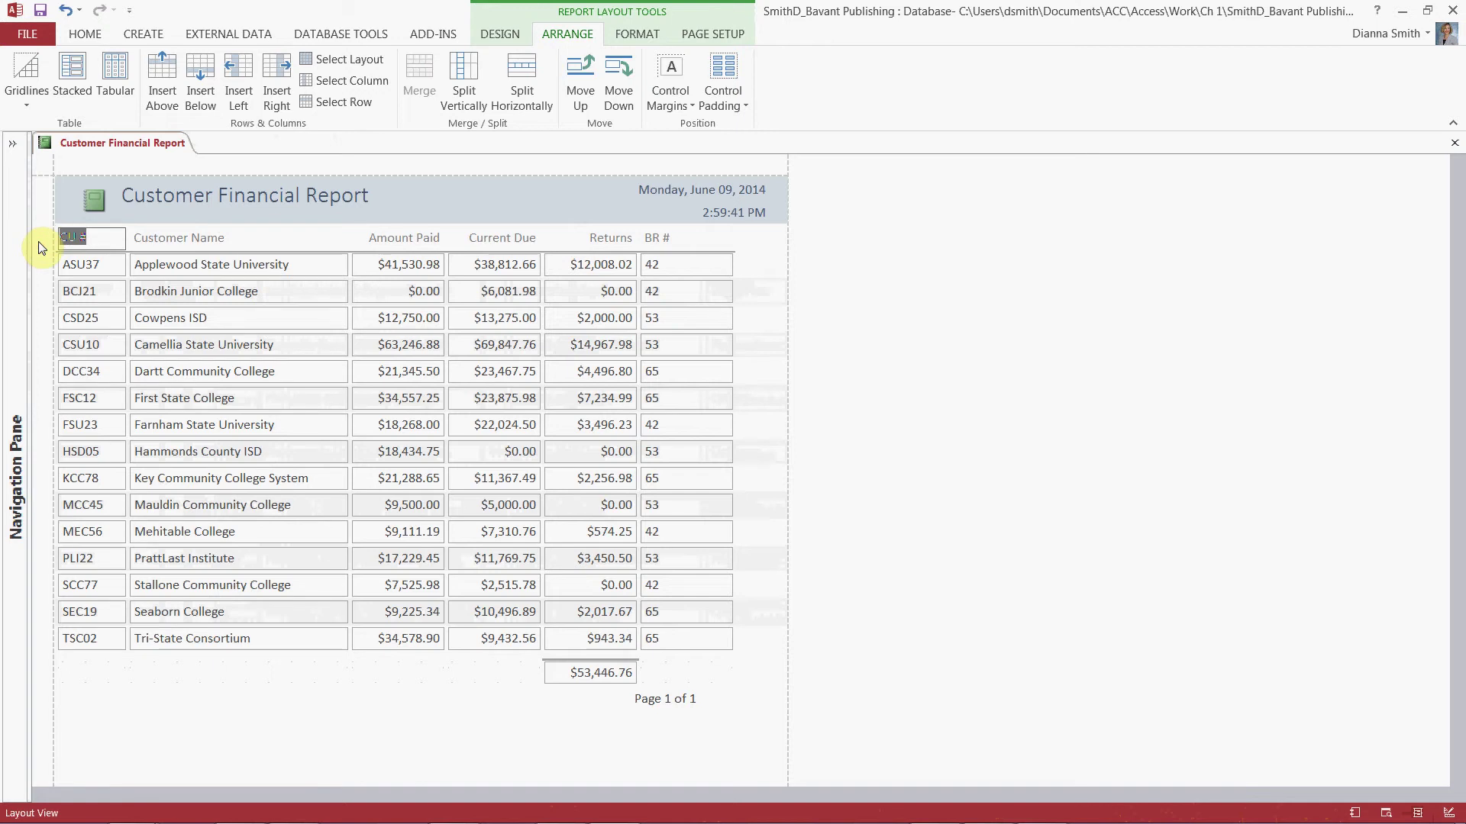
{"action": "type", "text": "Customer Number"}
{"action": "key", "text": "Return"}
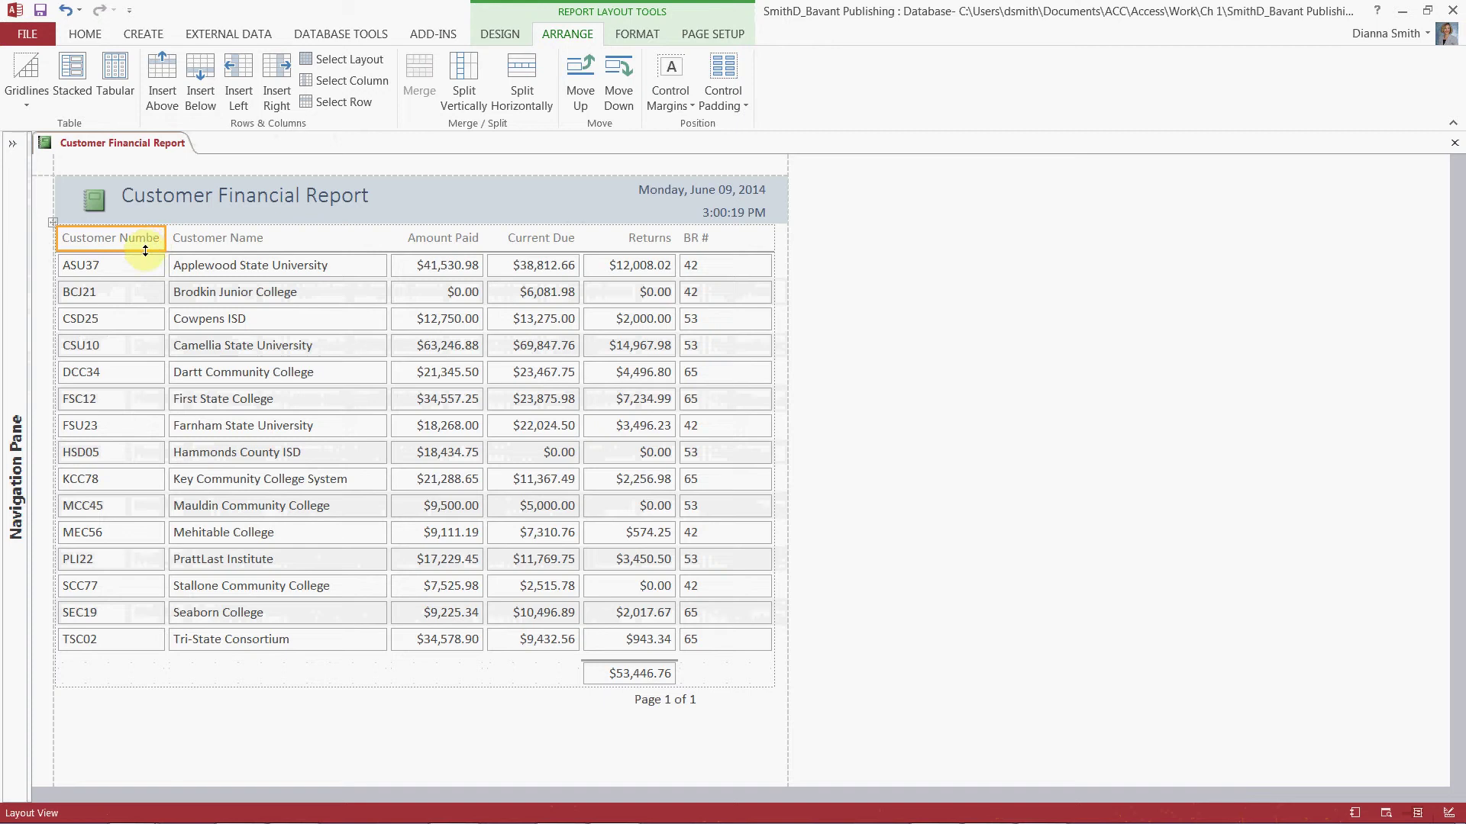
{"action": "mouse_move", "coordinate": [145, 251]}
{"action": "left_mouse_down"}
{"action": "mouse_move", "coordinate": [143, 277]}
{"action": "mouse_move", "coordinate": [162, 259]}
{"action": "mouse_move", "coordinate": [142, 261]}
{"action": "left_mouse_up"}
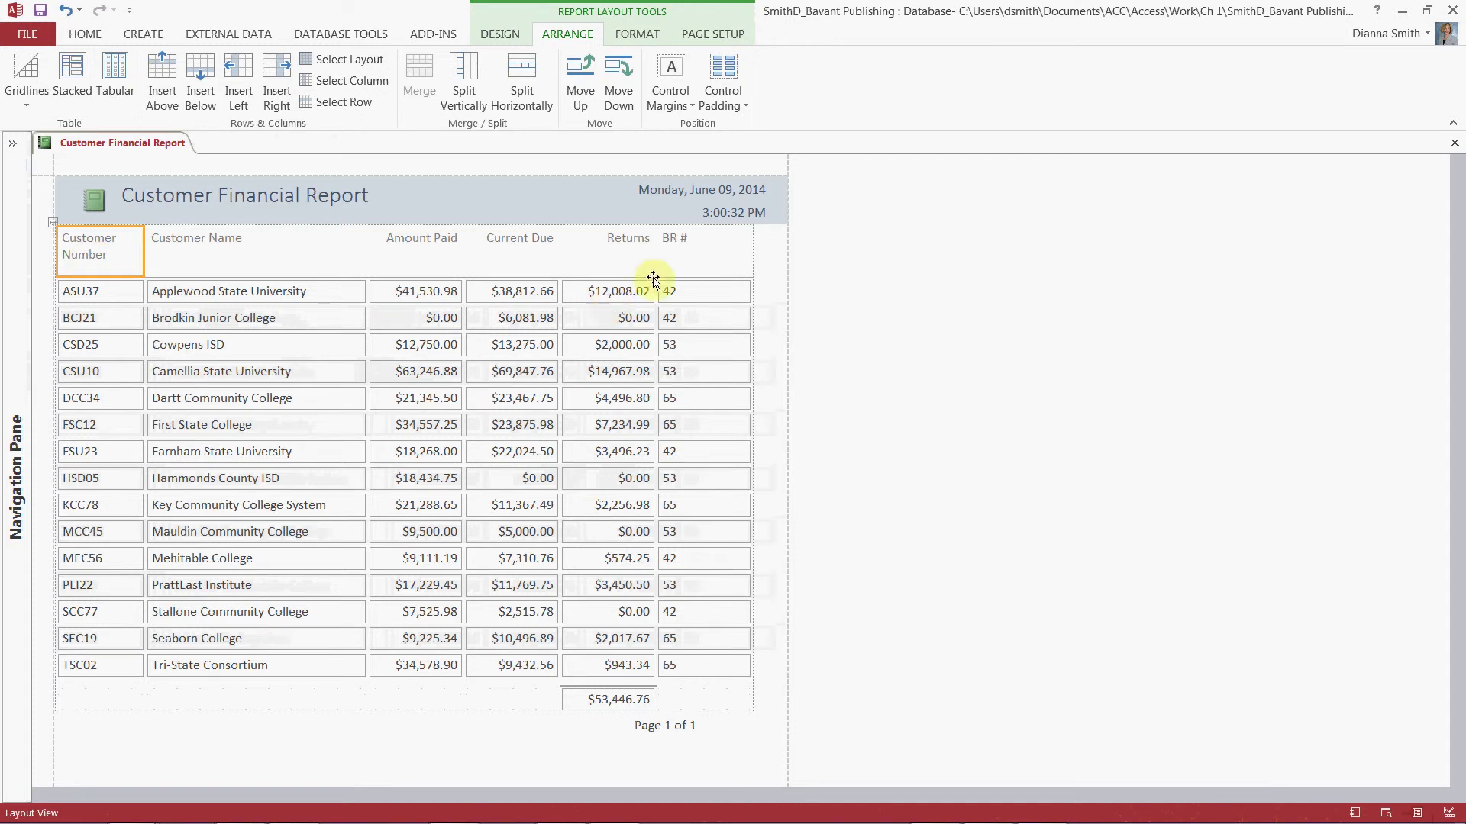
- Rename the BR # column heading to Book Rep Number and narrow the column slightly, keeping the heading on two lines
{"action": "left_click", "coordinate": [686, 241]}
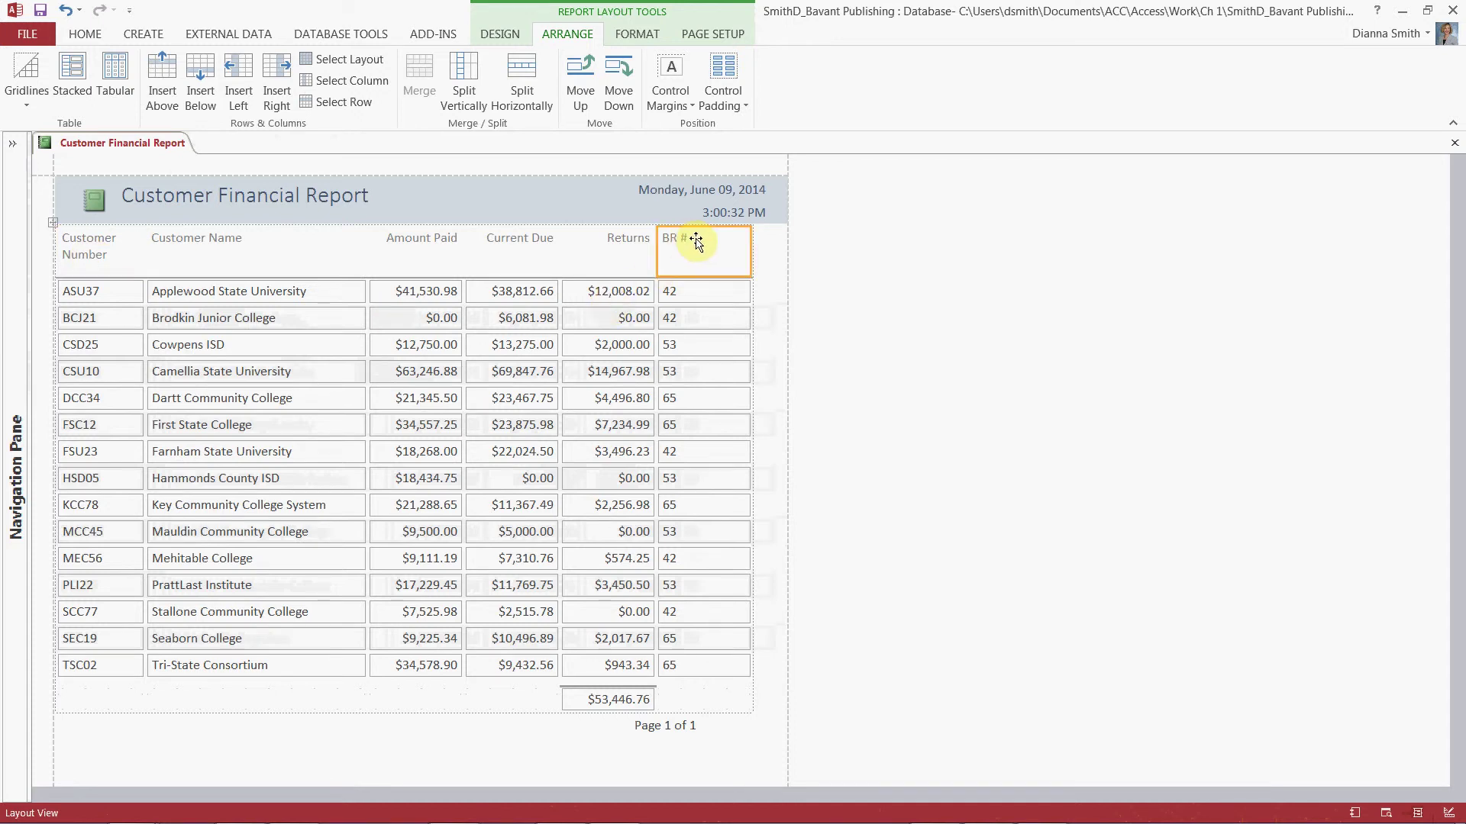
{"action": "left_click", "coordinate": [696, 241]}
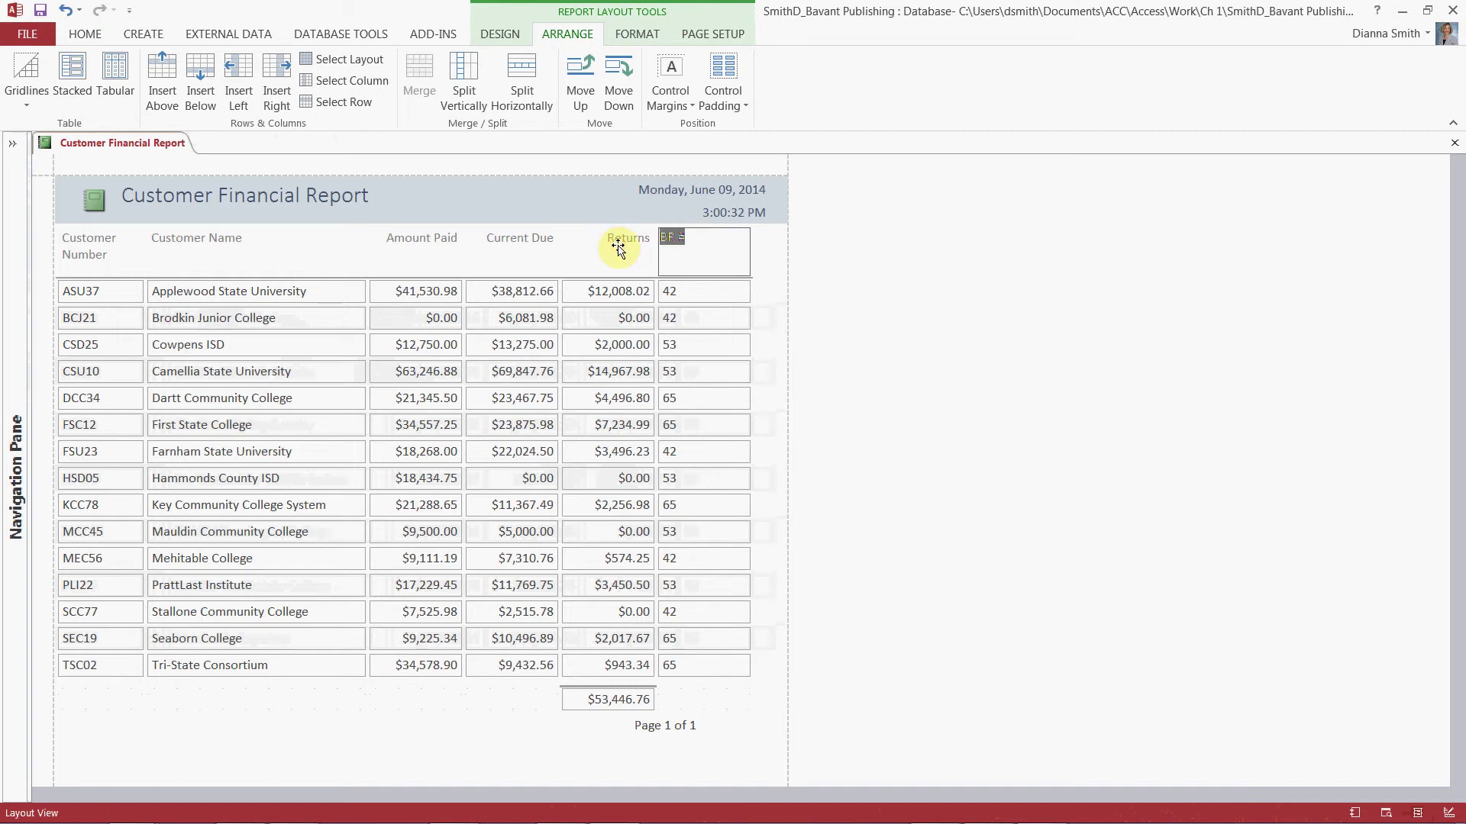
{"action": "type", "text": "Book Rep Number"}
{"action": "key", "text": "Return"}
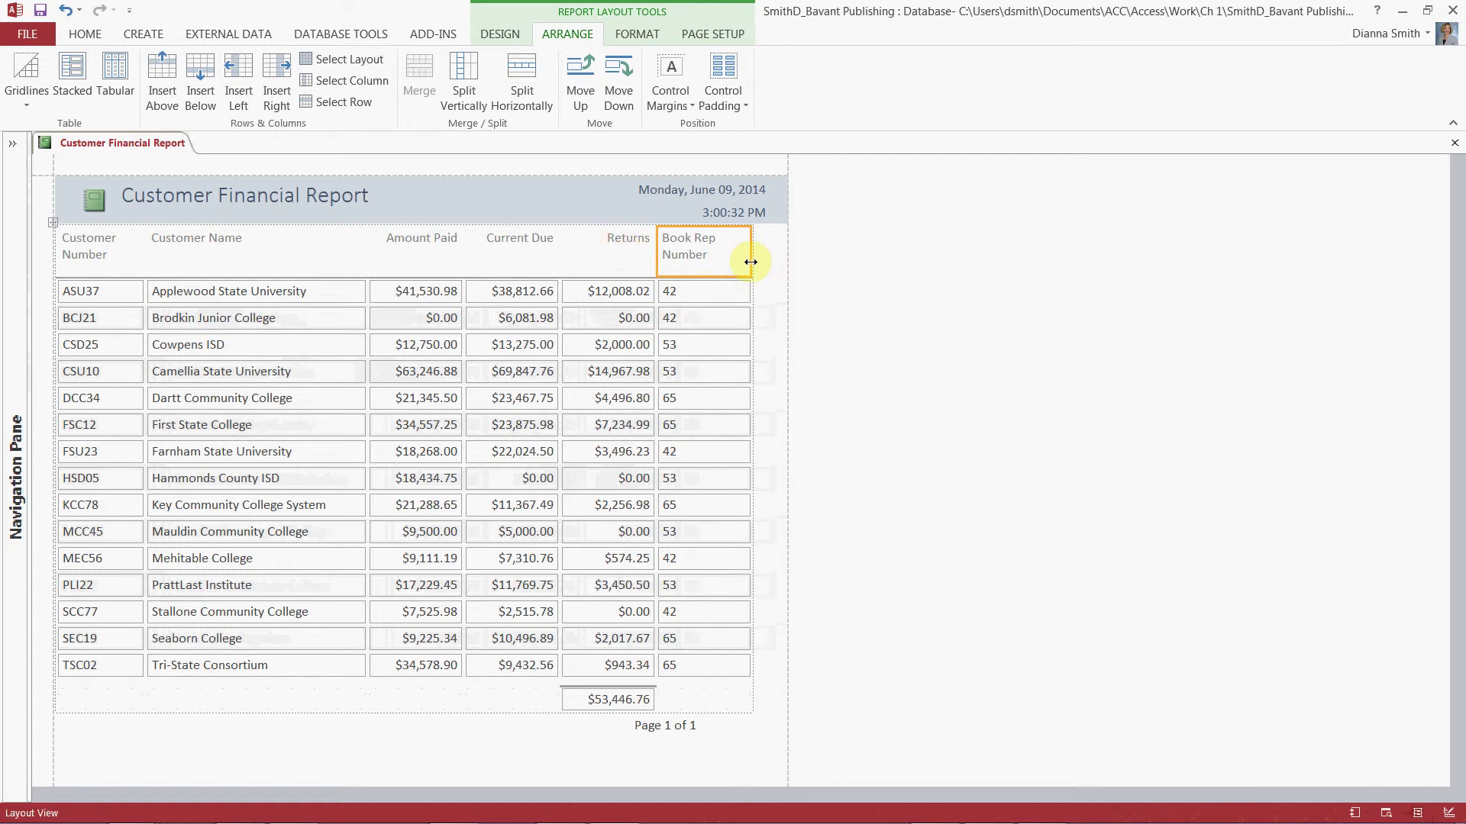
{"action": "left_click_drag", "start_coordinate": [750, 262], "coordinate": [731, 262]}
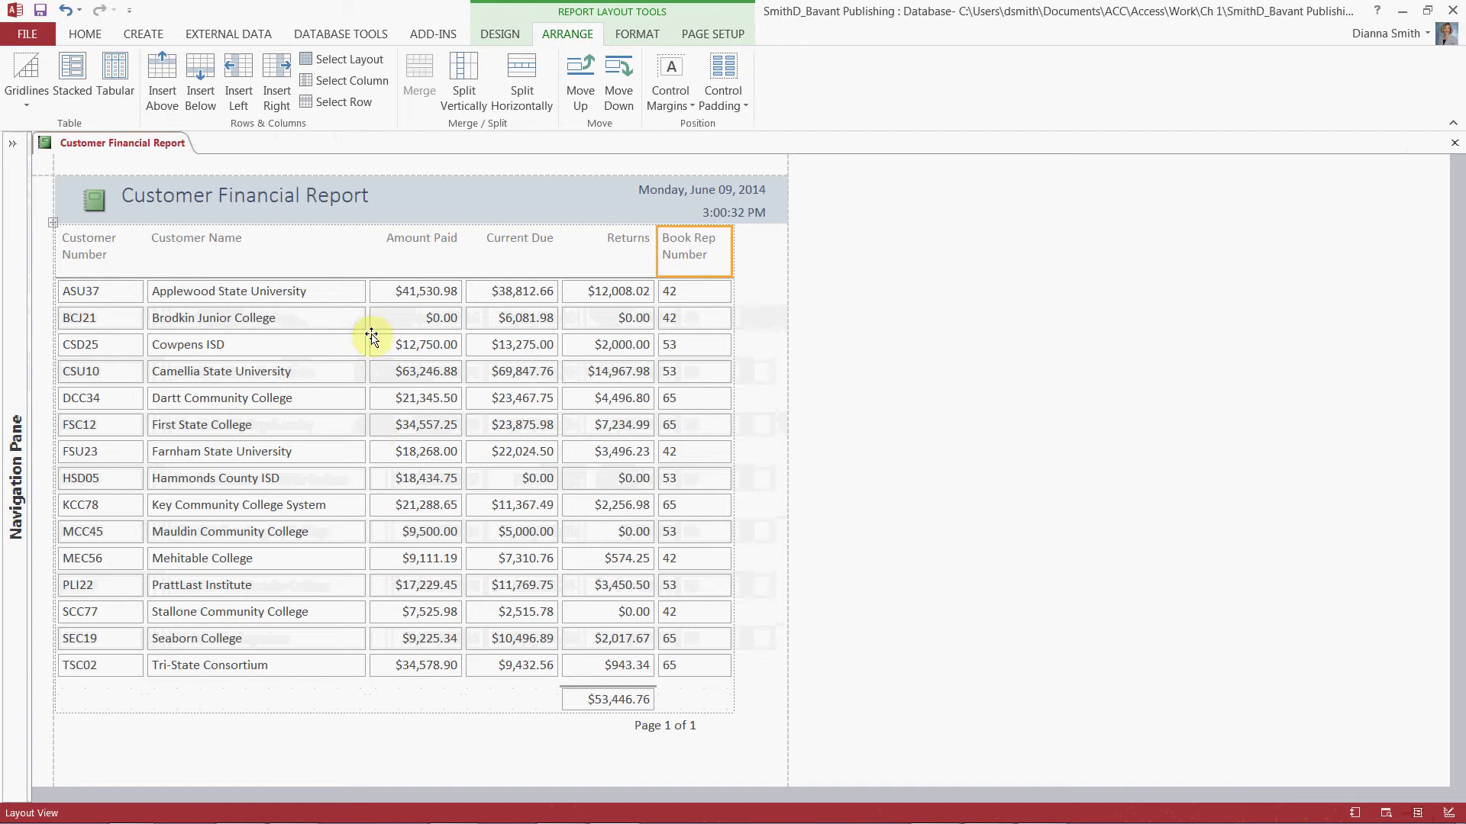
- Narrow the Customer Name and Returns columns slightly so they still fit their contents
{"action": "left_click", "coordinate": [312, 259]}
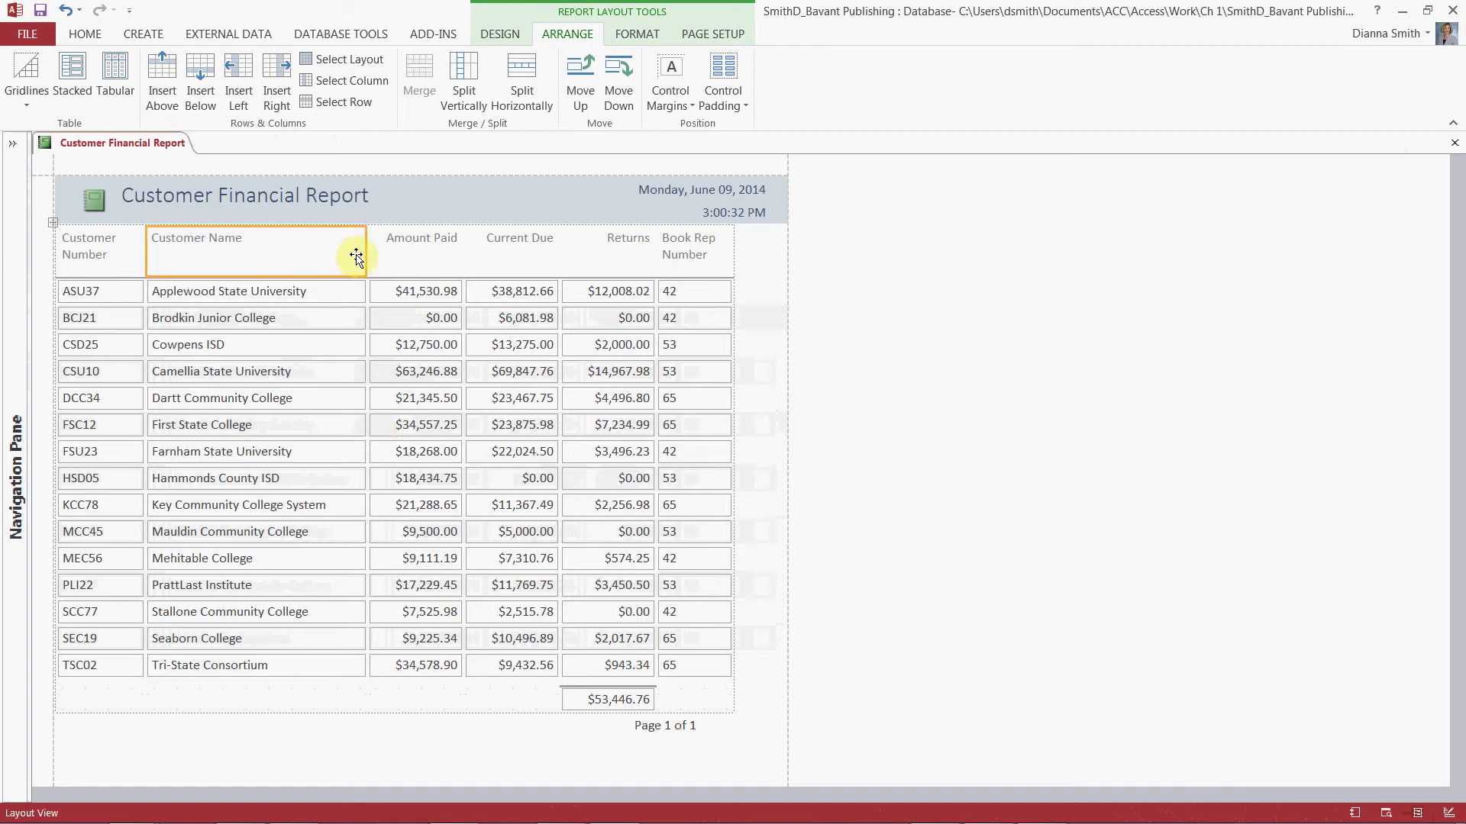
{"action": "left_click_drag", "start_coordinate": [367, 252], "coordinate": [352, 256]}
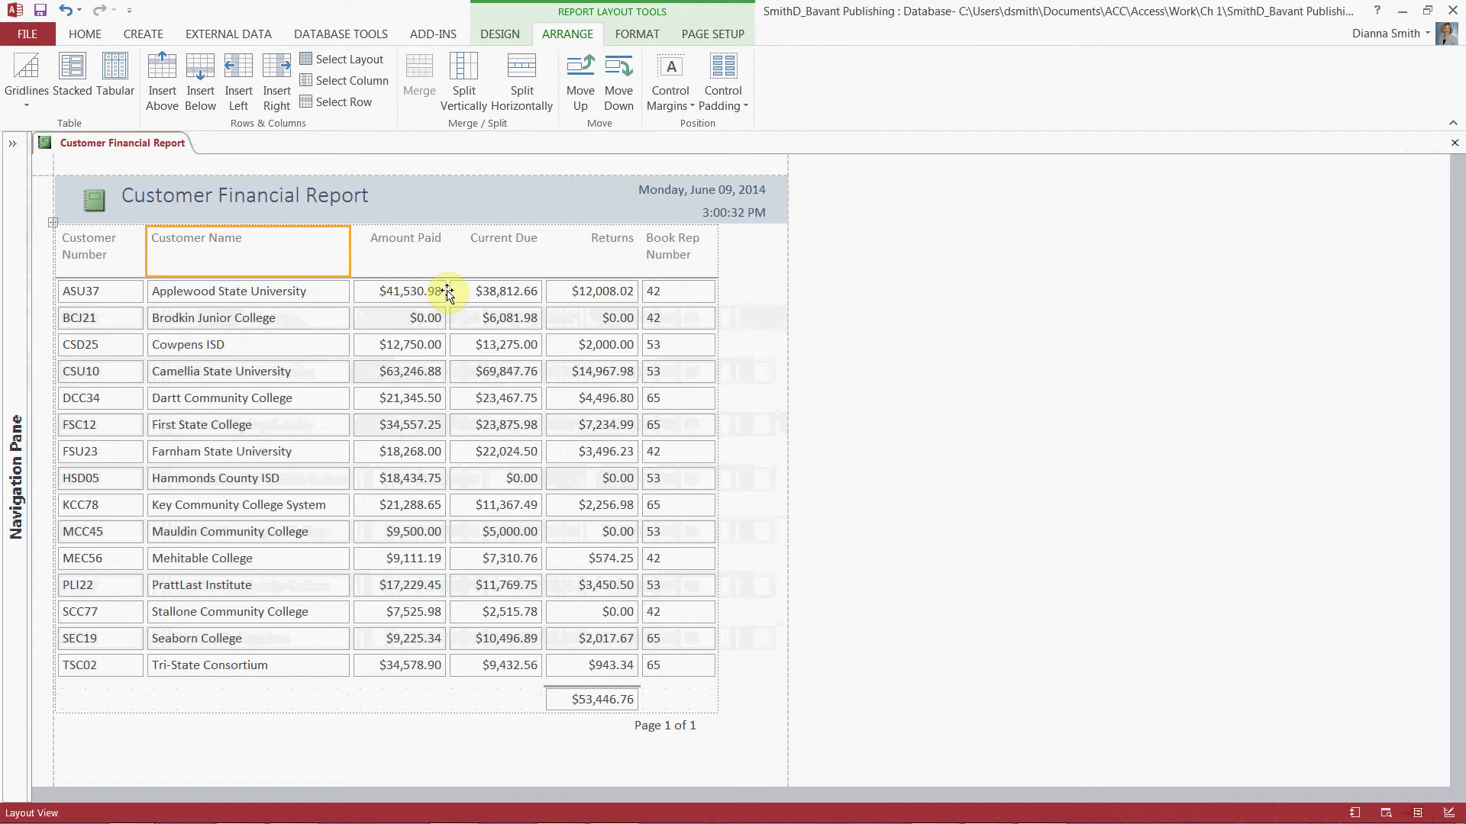
{"action": "left_click", "coordinate": [619, 239]}
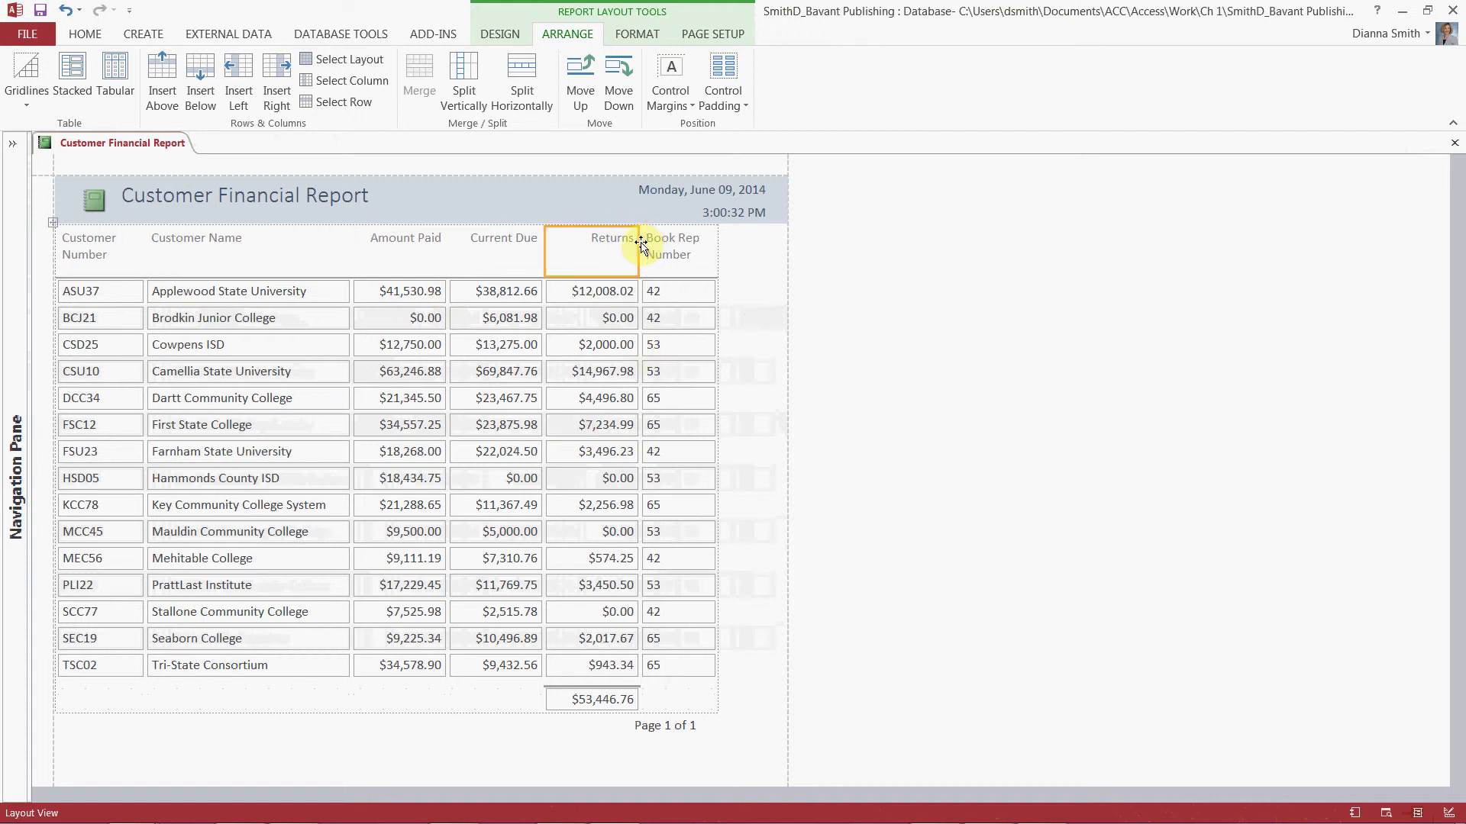
{"action": "left_click_drag", "start_coordinate": [639, 244], "coordinate": [630, 239]}
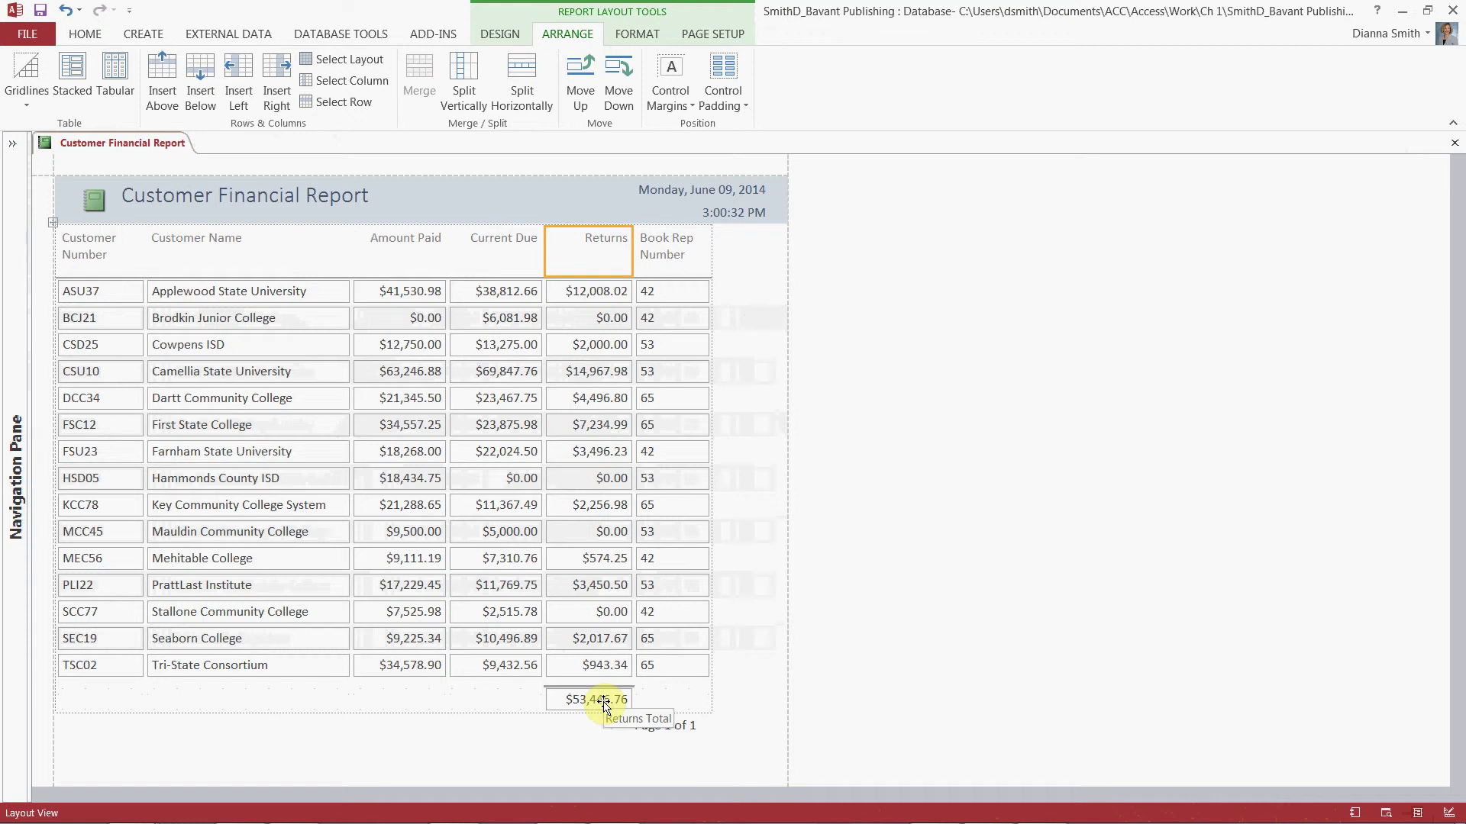
- Add a Sum total to the Amount Paid column of the report
{"action": "left_click", "coordinate": [402, 260]}
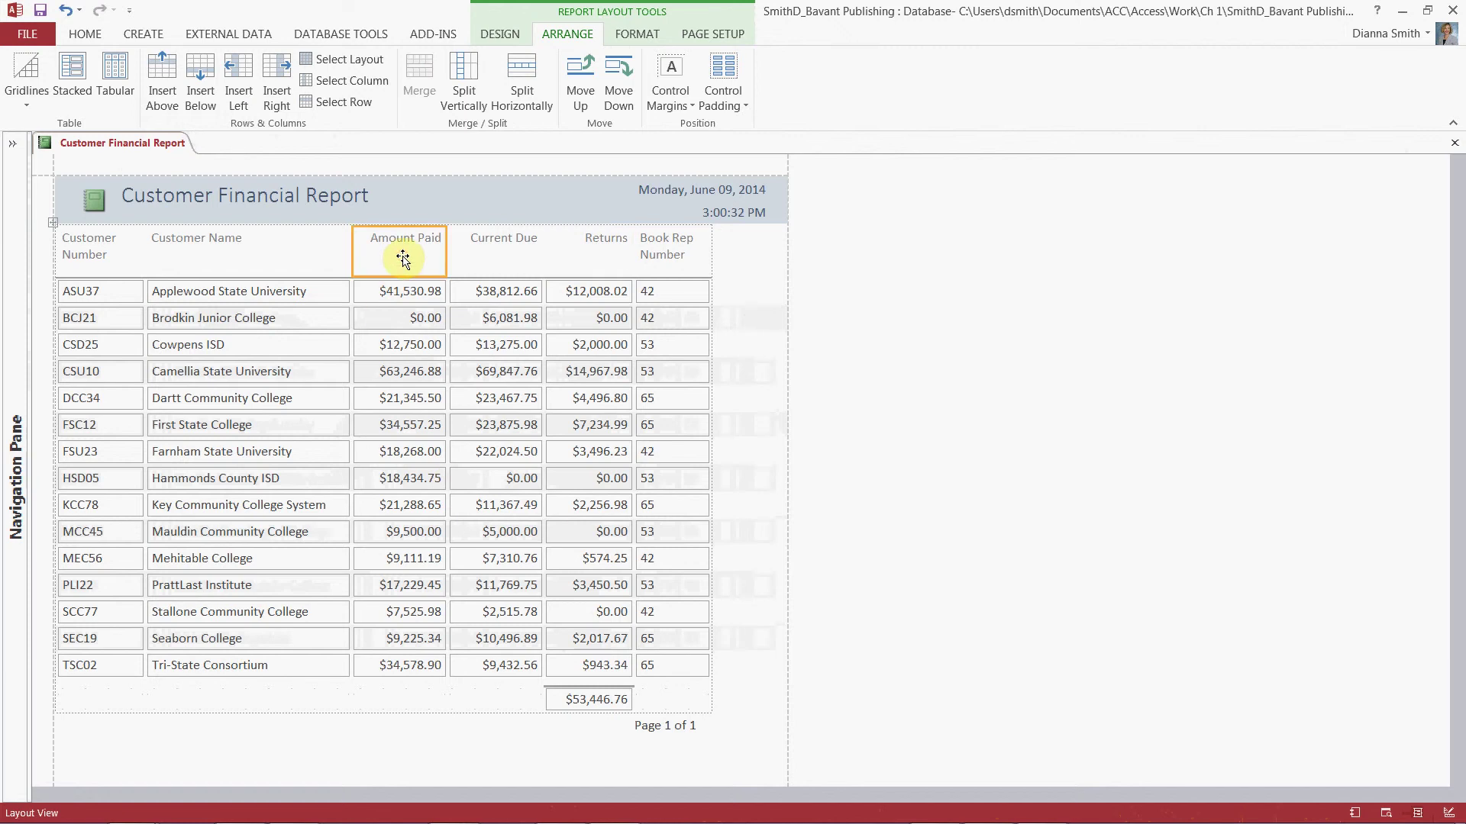
{"action": "left_click", "coordinate": [511, 36]}
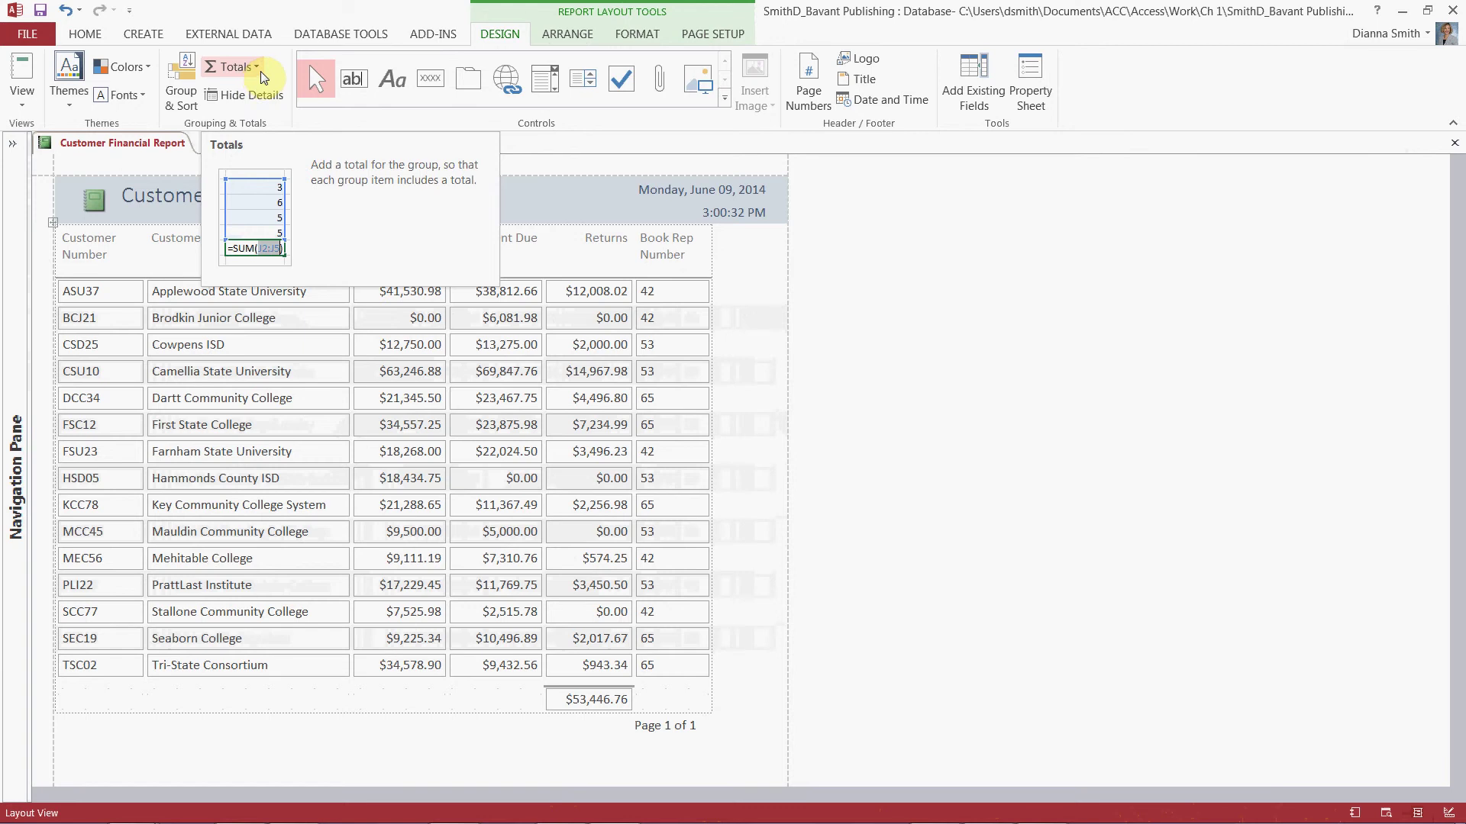
{"action": "left_click", "coordinate": [259, 76]}
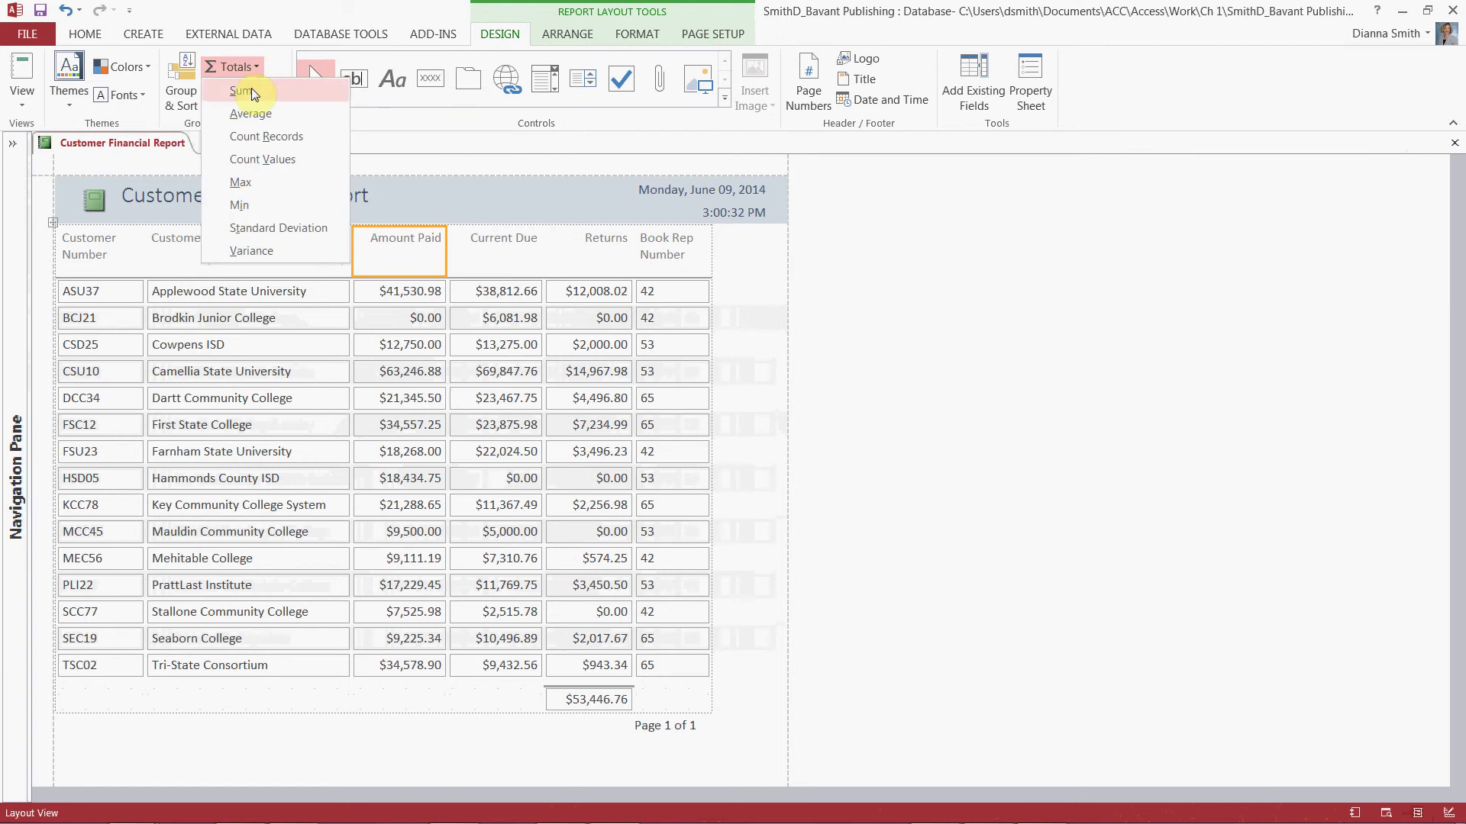
{"action": "left_click", "coordinate": [252, 93]}
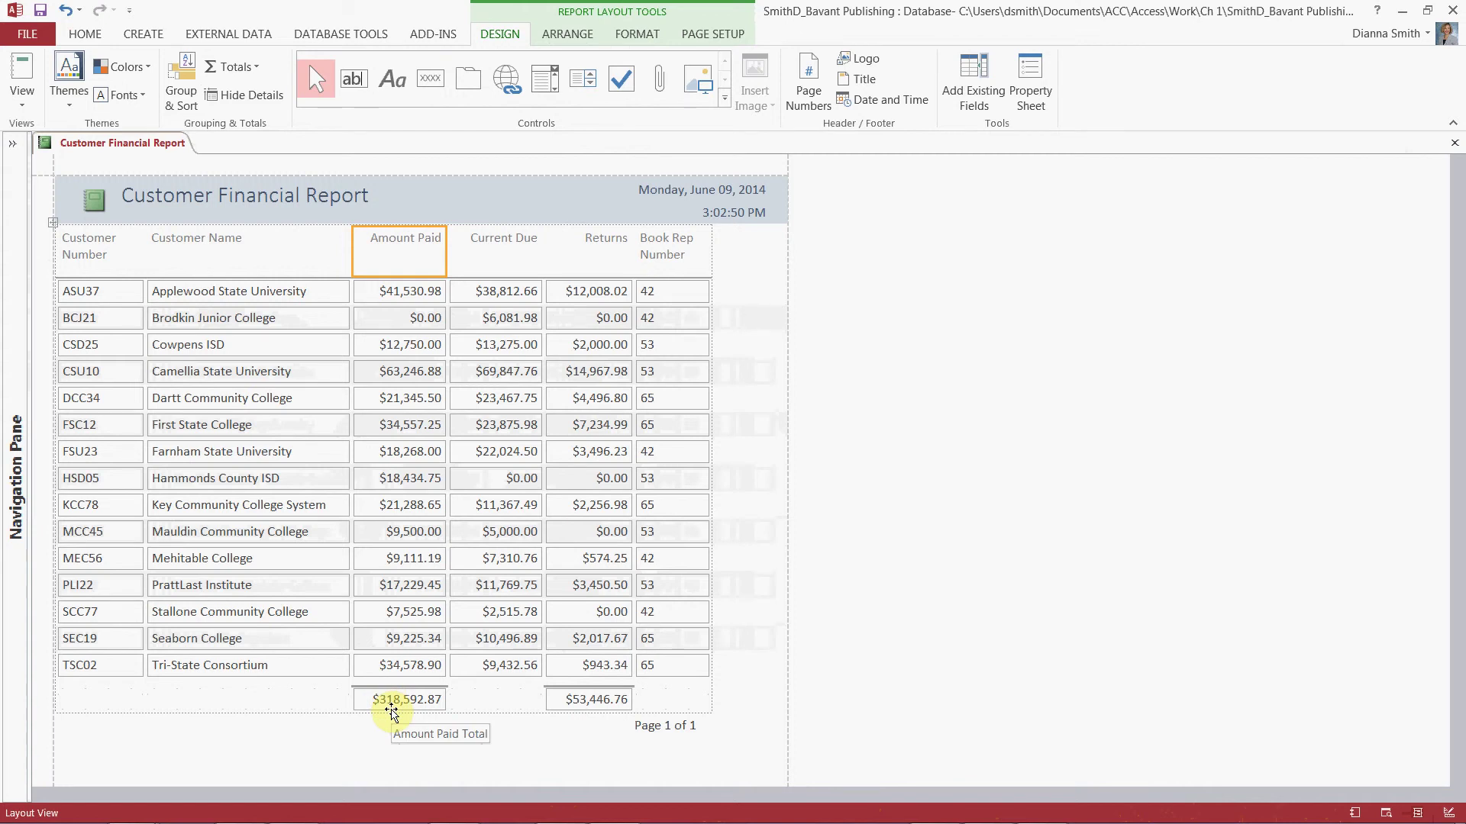
- Add a Sum total to the Current Due column of the report
{"action": "left_click", "coordinate": [495, 261]}
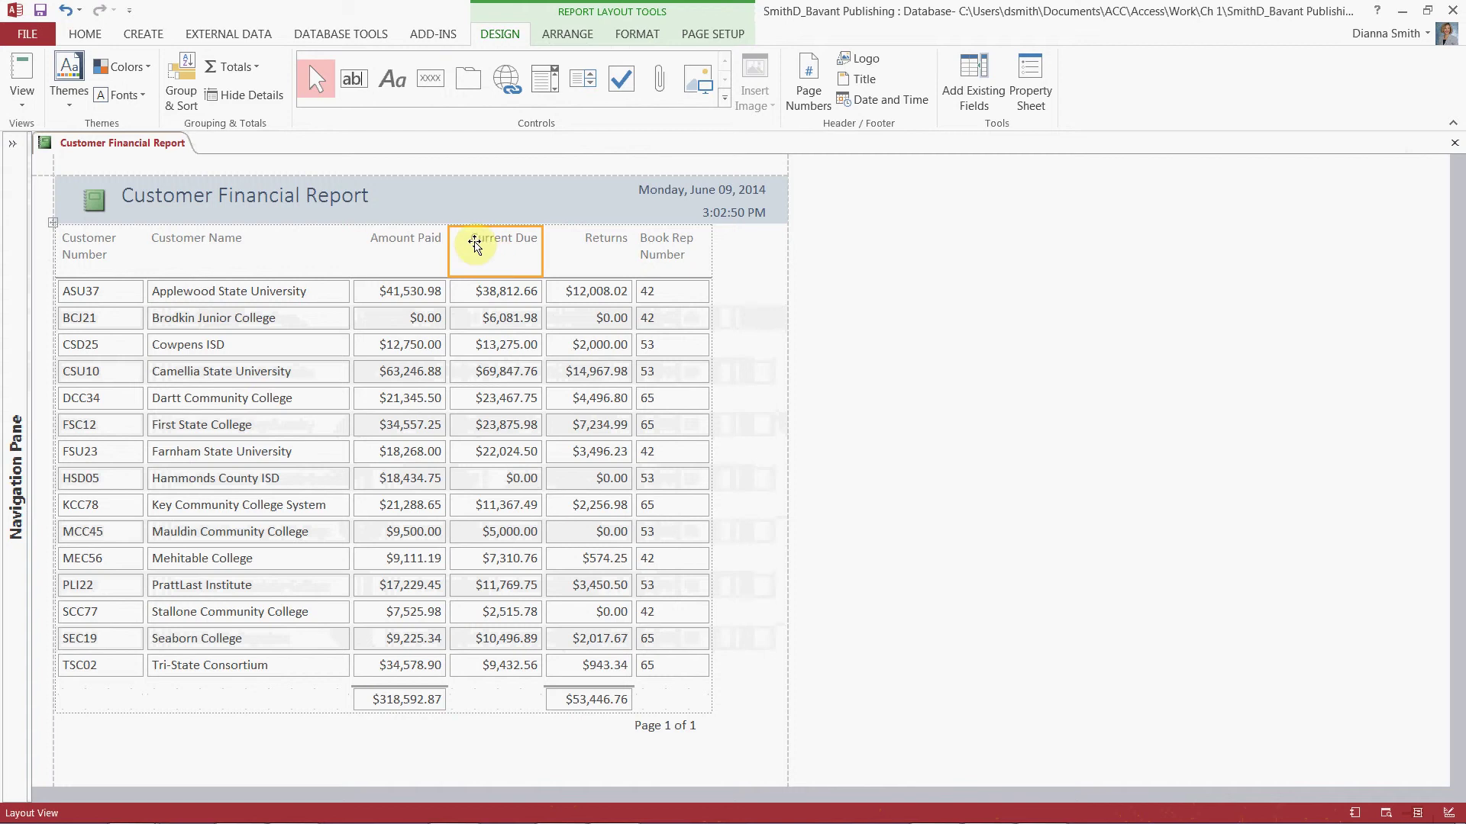
{"action": "left_click", "coordinate": [243, 68]}
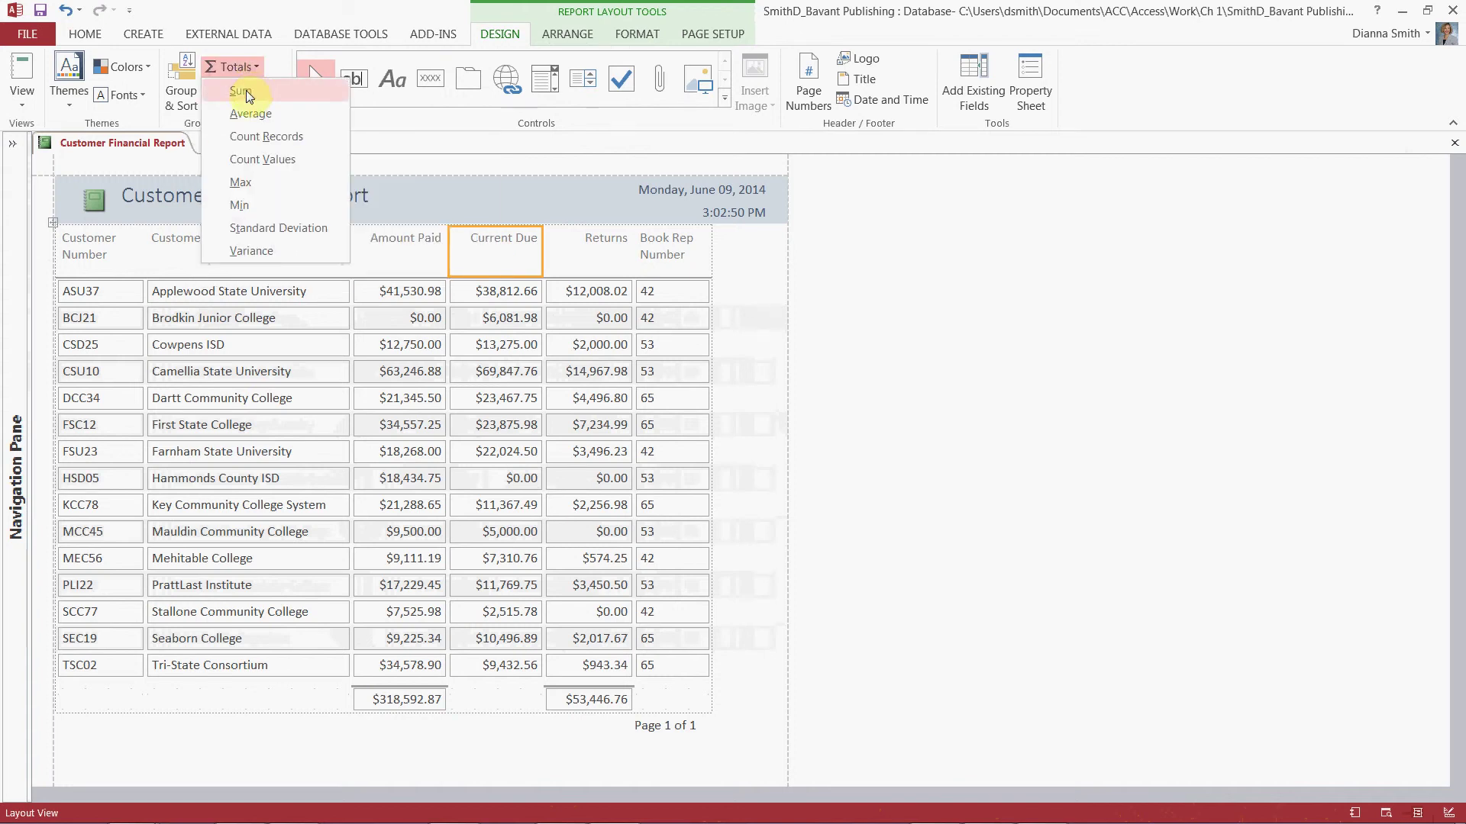
{"action": "left_click", "coordinate": [246, 90]}
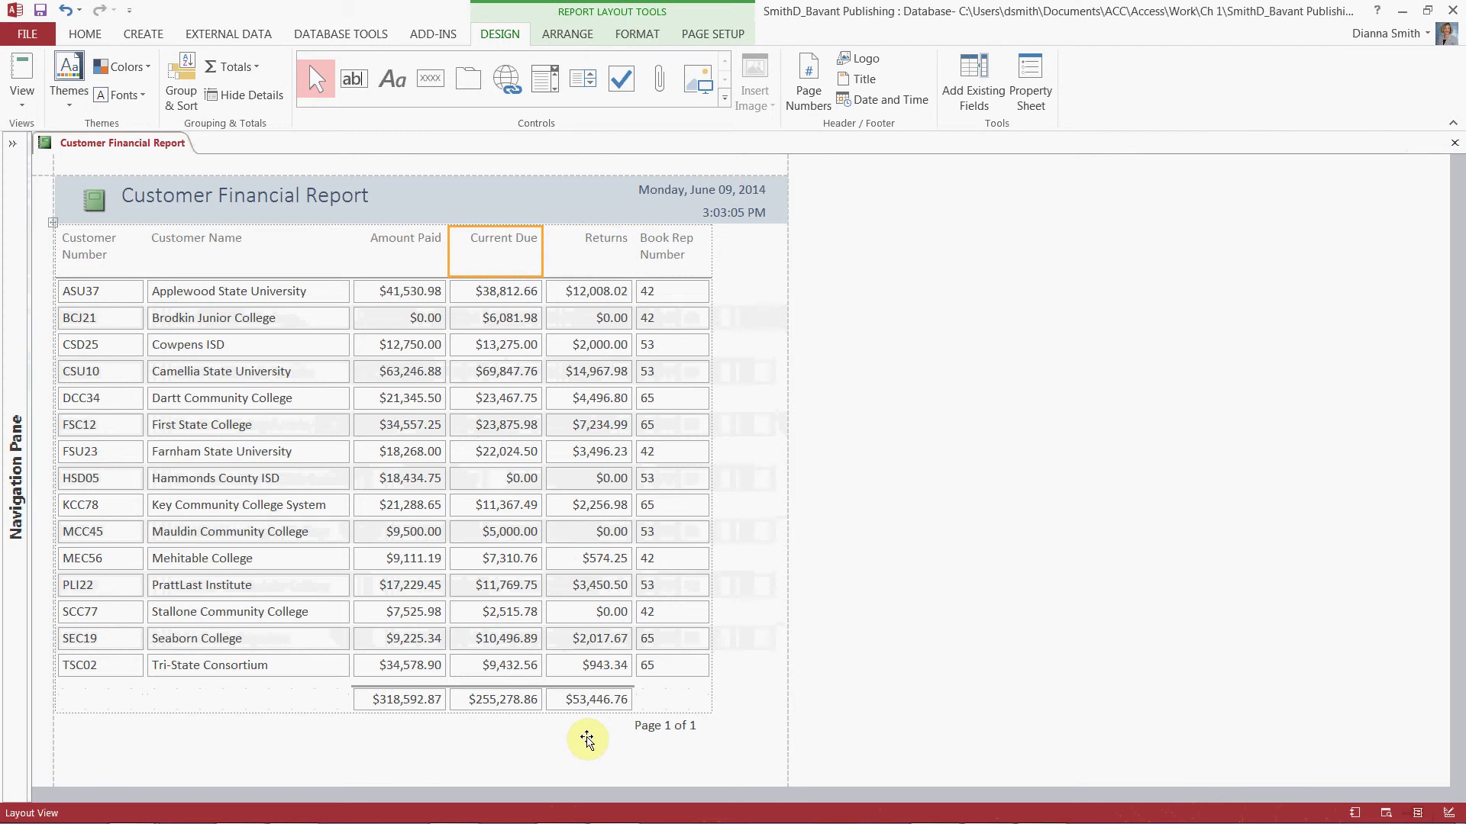
- Save and close the Customer Financial Report, and expand the Navigation Pane
{"action": "left_click", "coordinate": [41, 12]}
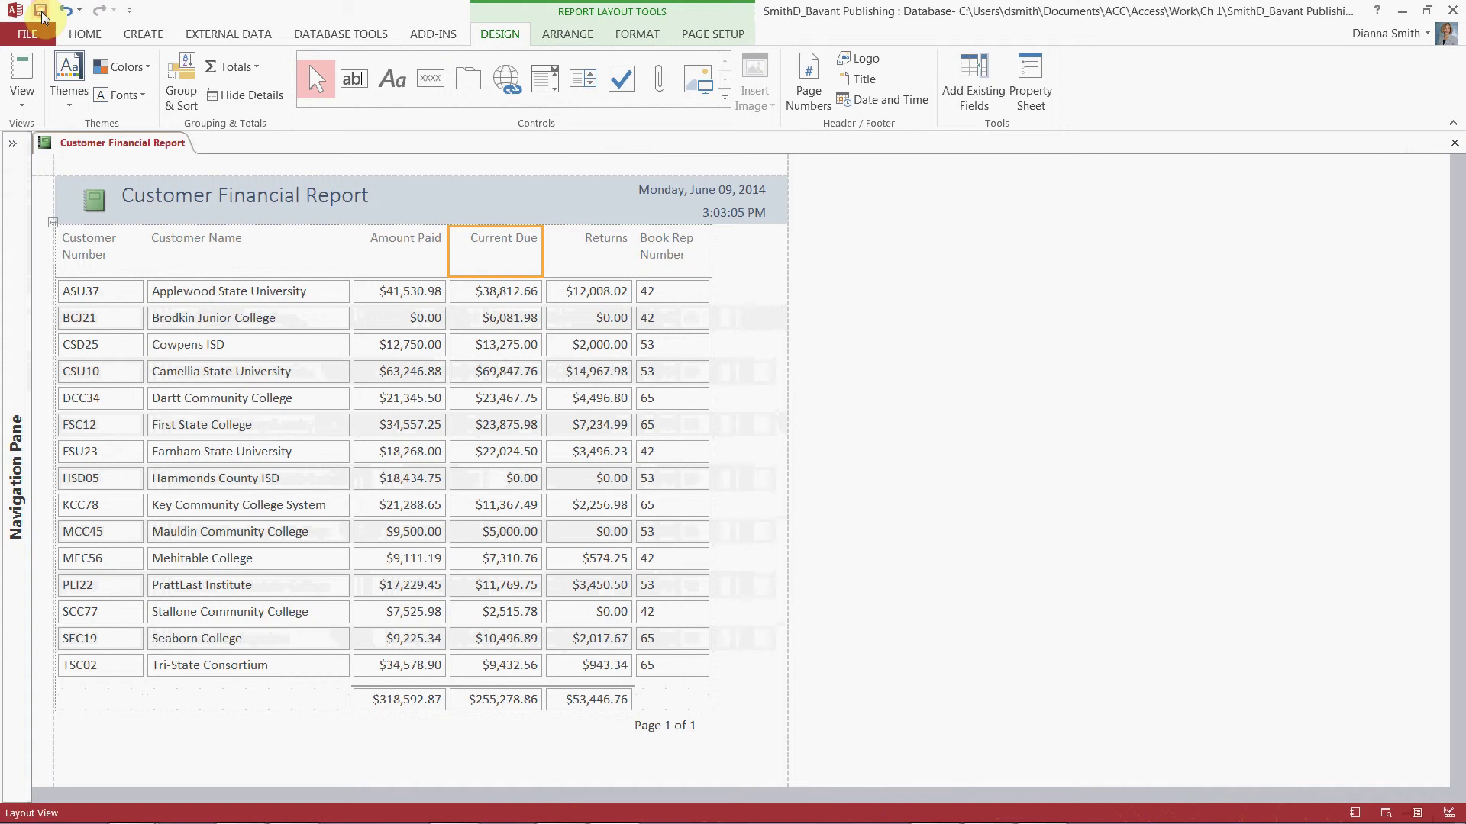
{"action": "left_click", "coordinate": [1453, 144]}
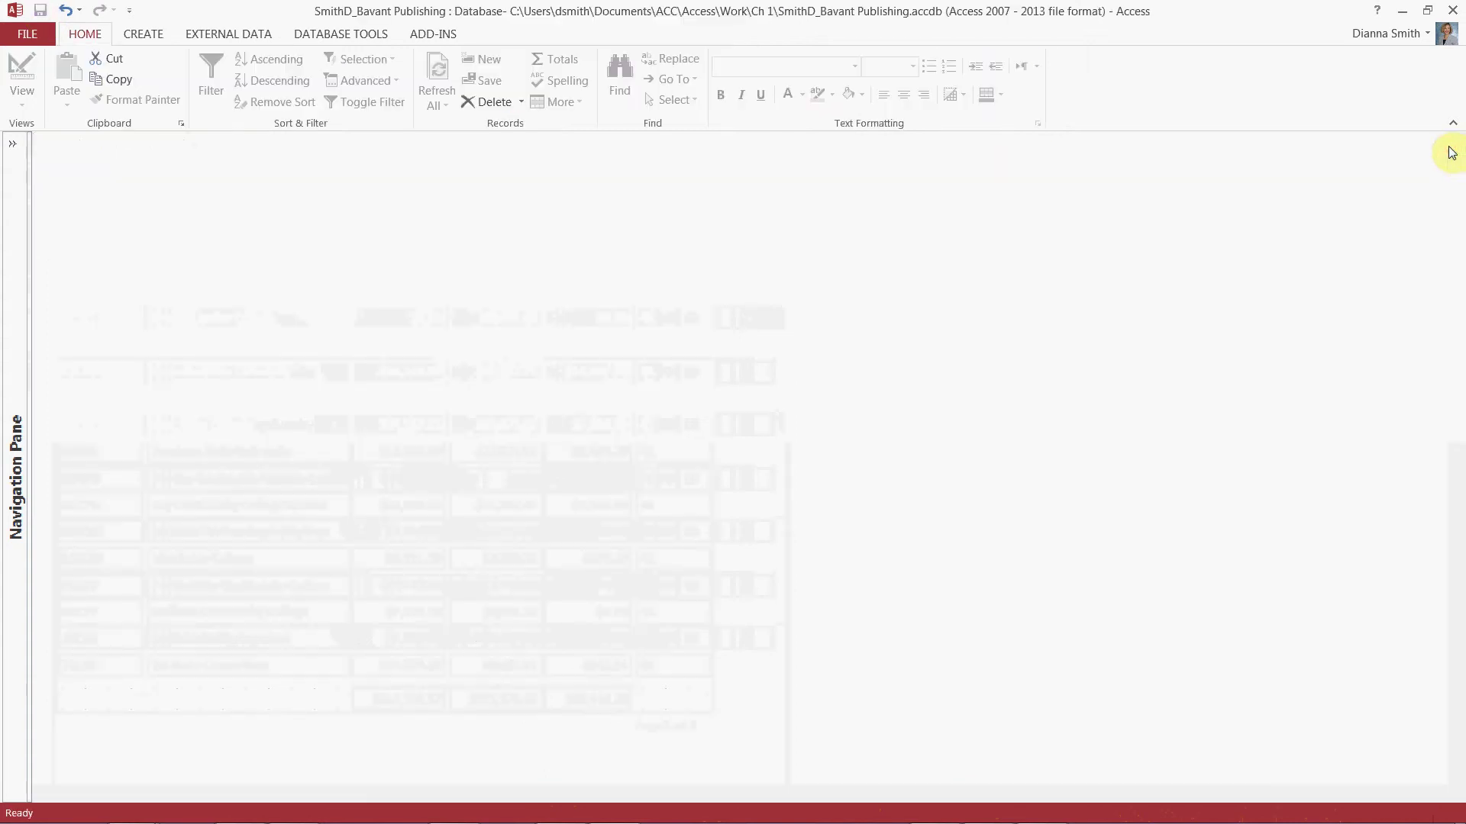
{"action": "left_click", "coordinate": [13, 145]}
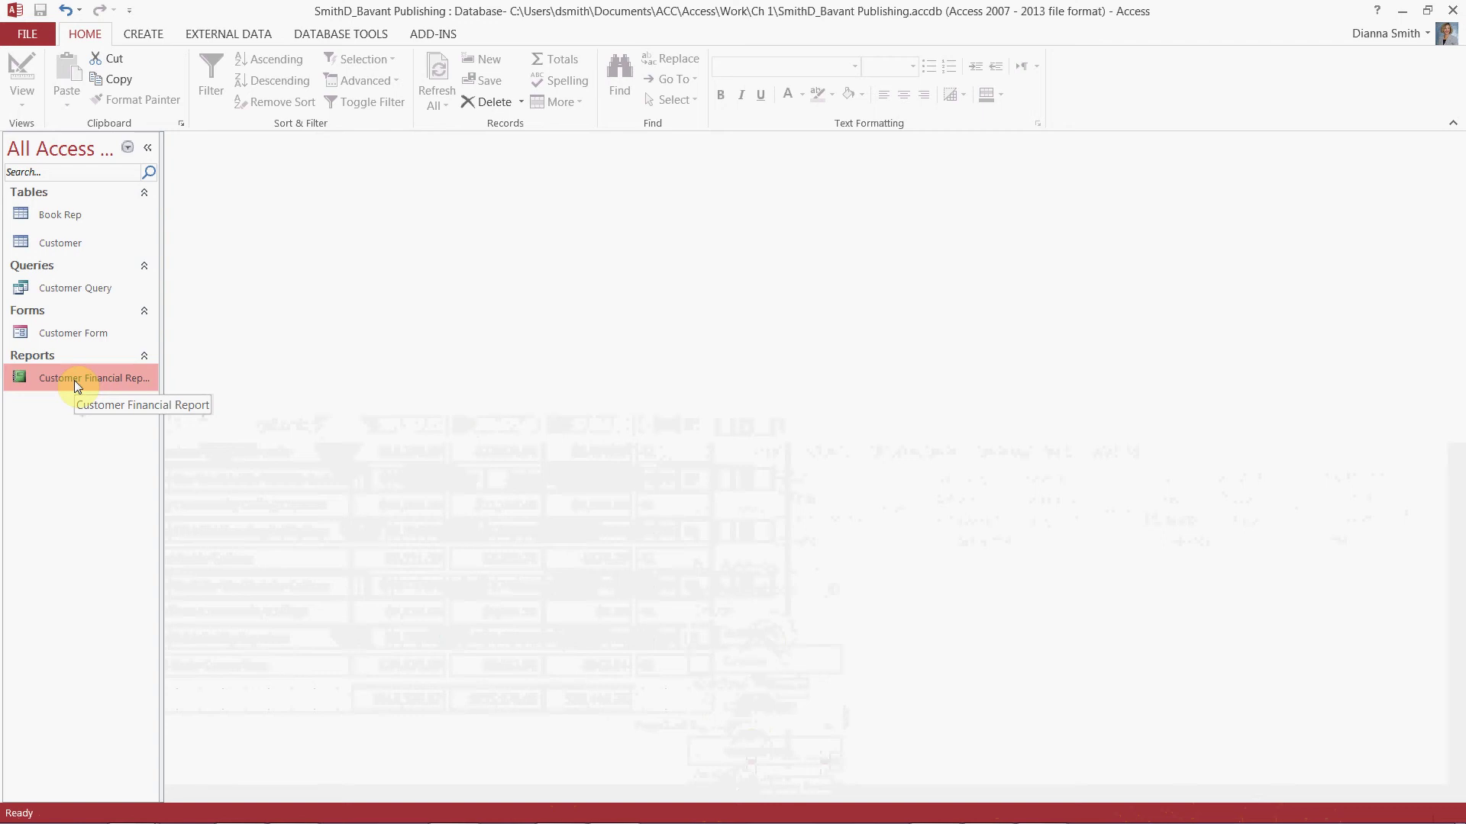
- Print the complete Customer Financial Report with Adobe PDF as the printer
{"action": "left_click", "coordinate": [27, 35]}
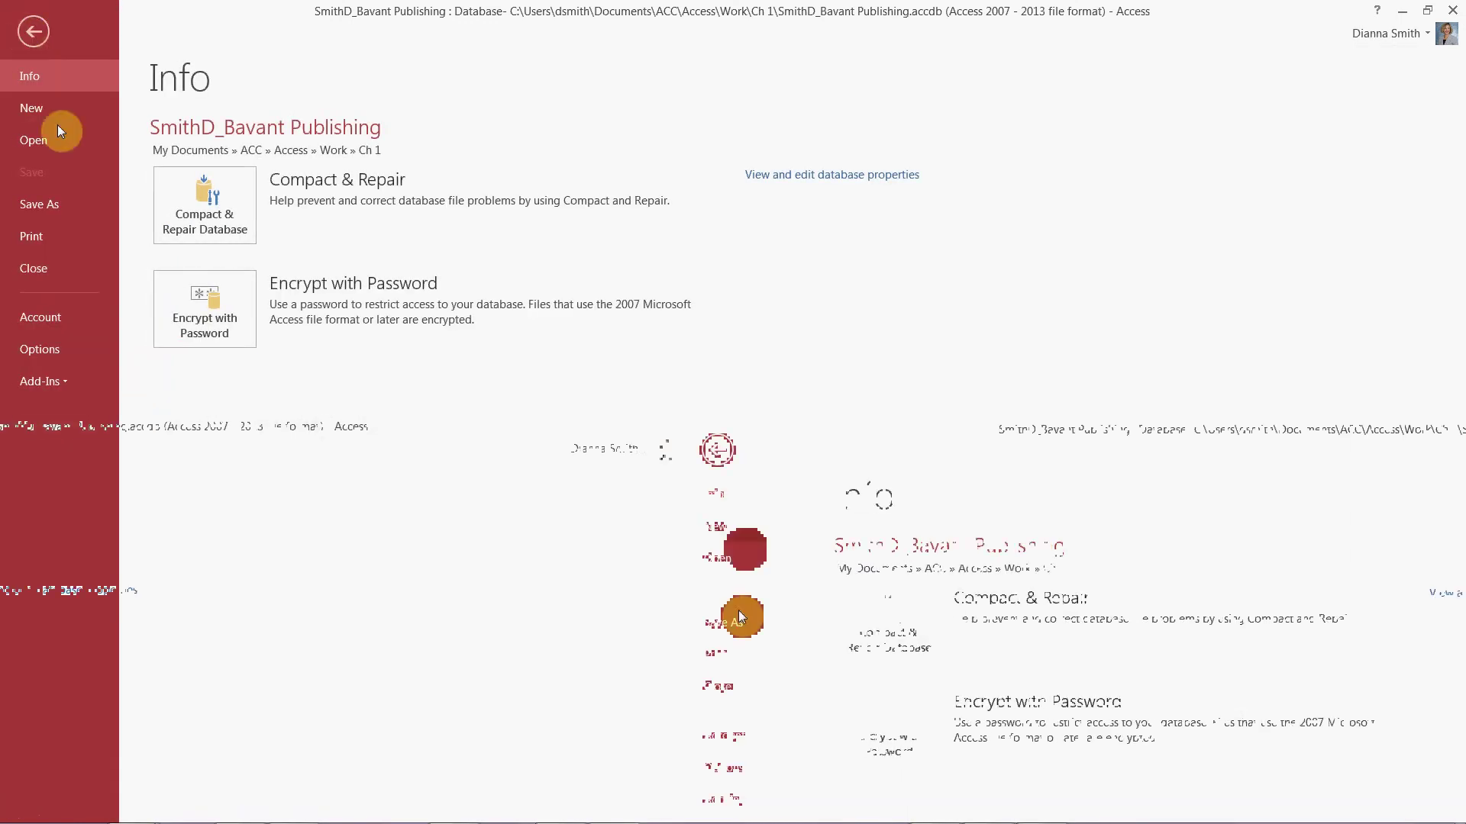
{"action": "left_click", "coordinate": [44, 240]}
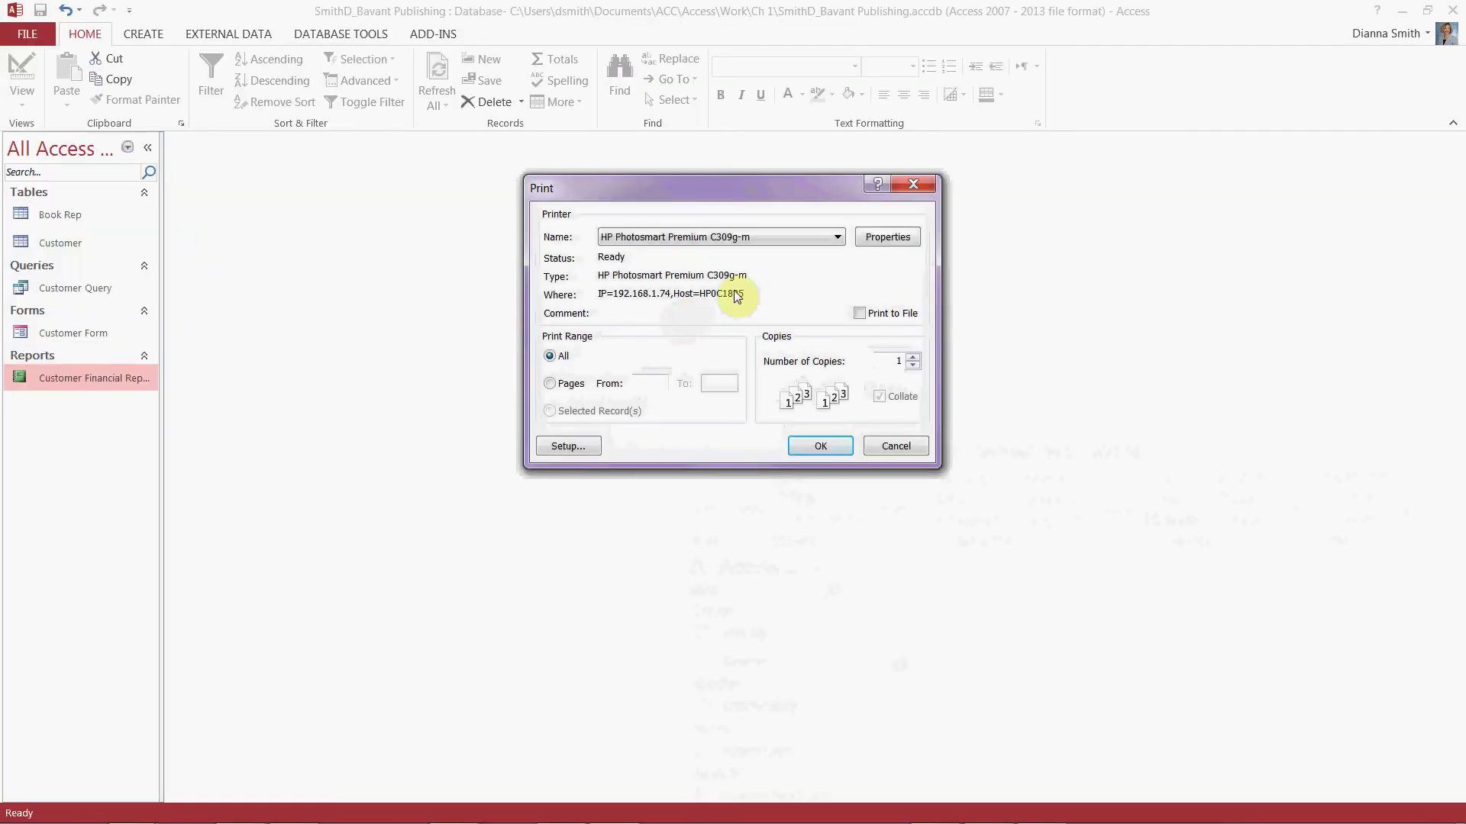
{"action": "left_click", "coordinate": [749, 237]}
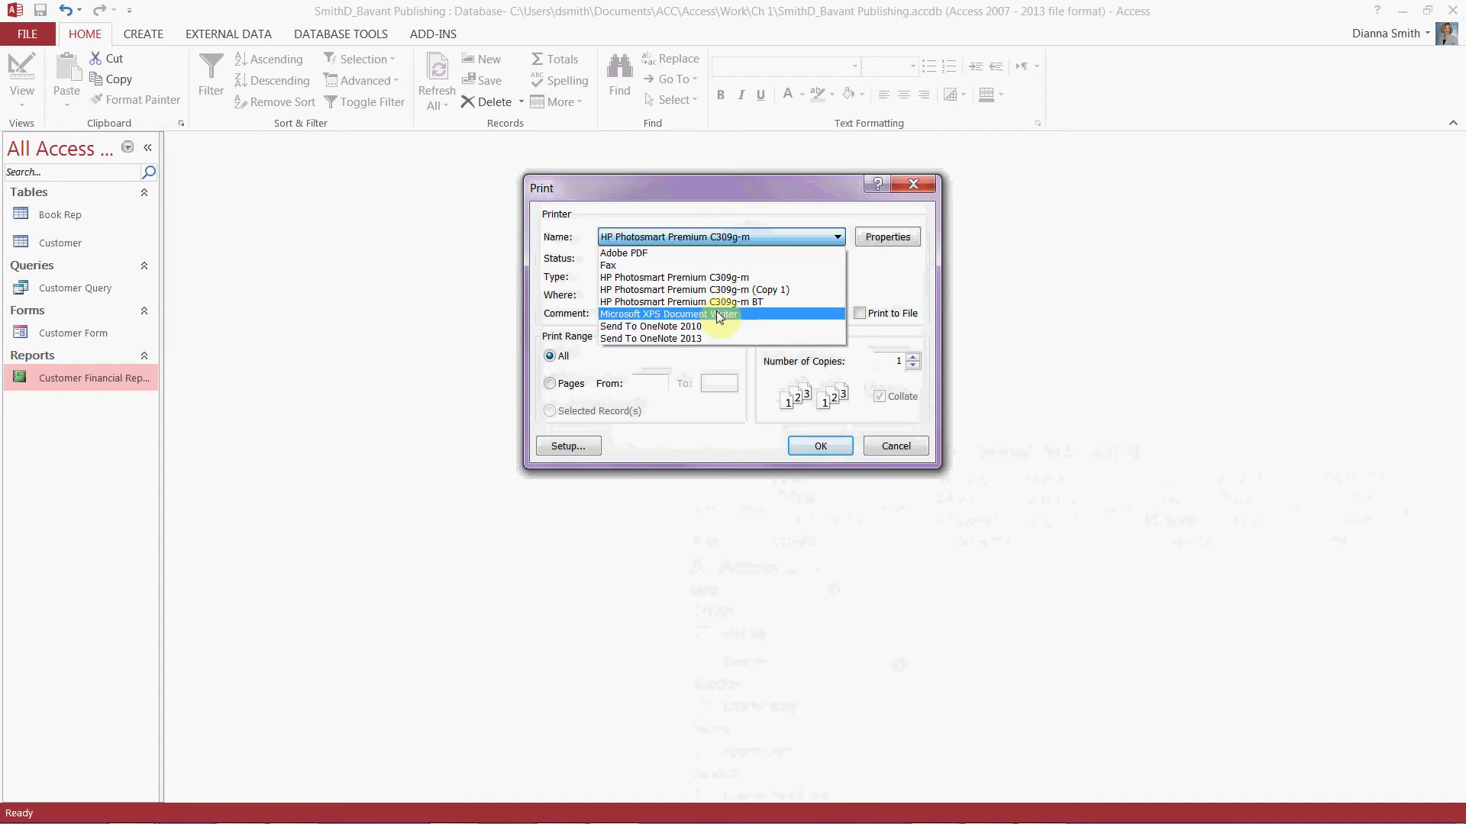
{"action": "left_click", "coordinate": [693, 254]}
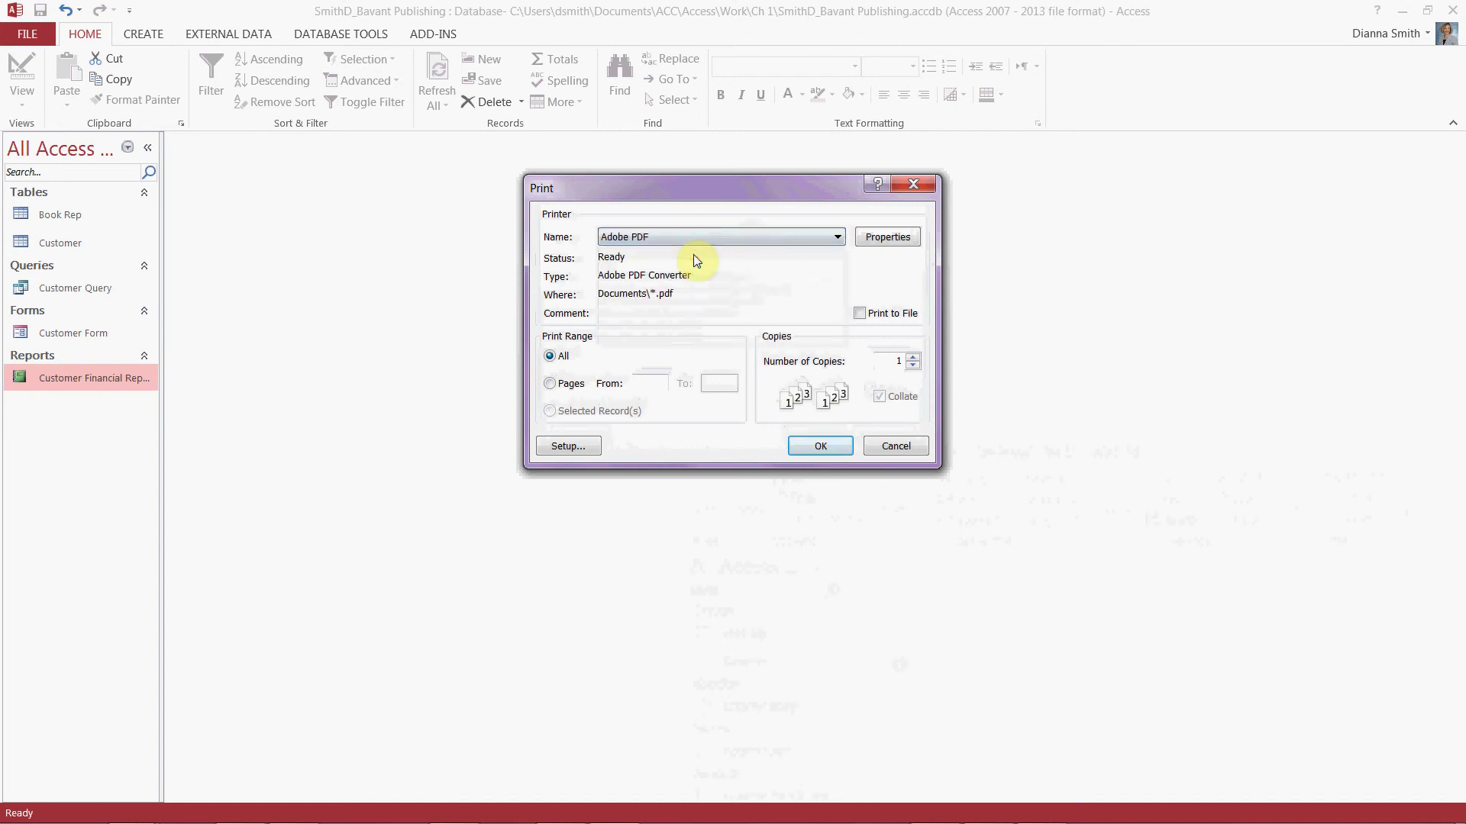
{"action": "left_click", "coordinate": [823, 447]}
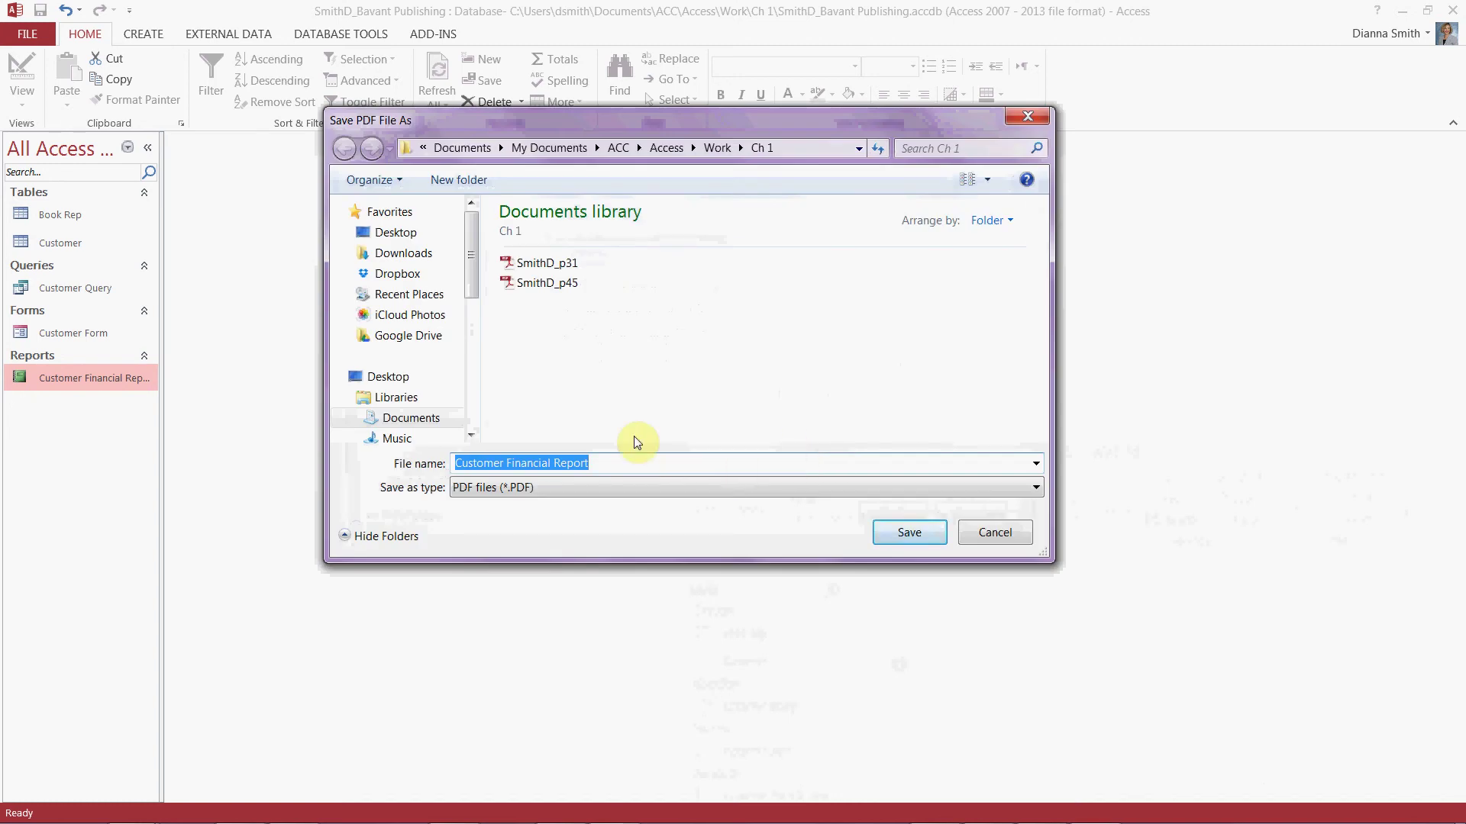
- Save the PDF in the Ch 1 folder, reusing the existing p45 file's name with its ending changed to p54
{"action": "left_click", "coordinate": [538, 294]}
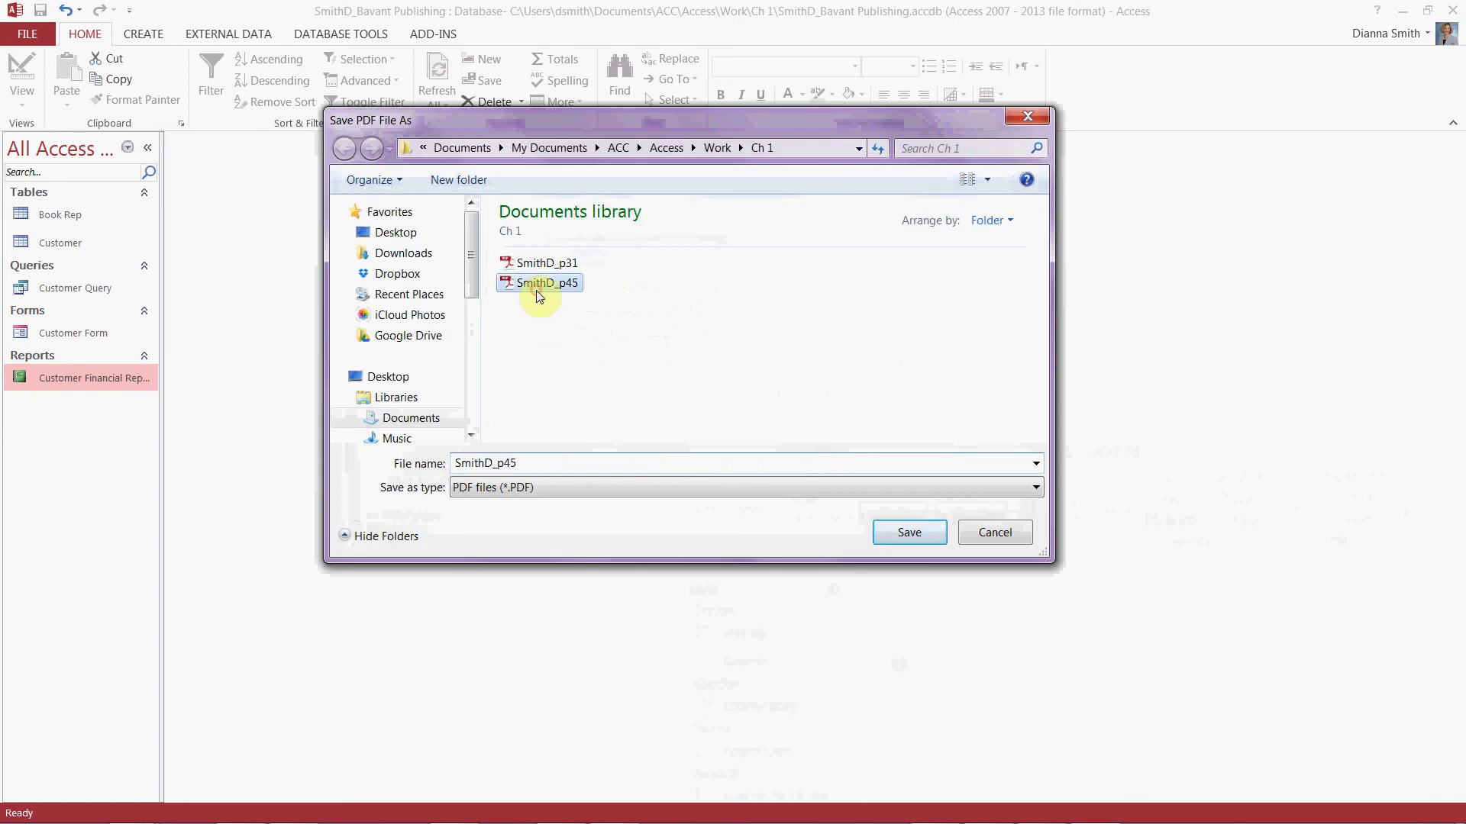
{"action": "left_click", "coordinate": [529, 459]}
{"action": "left_click", "coordinate": [529, 458]}
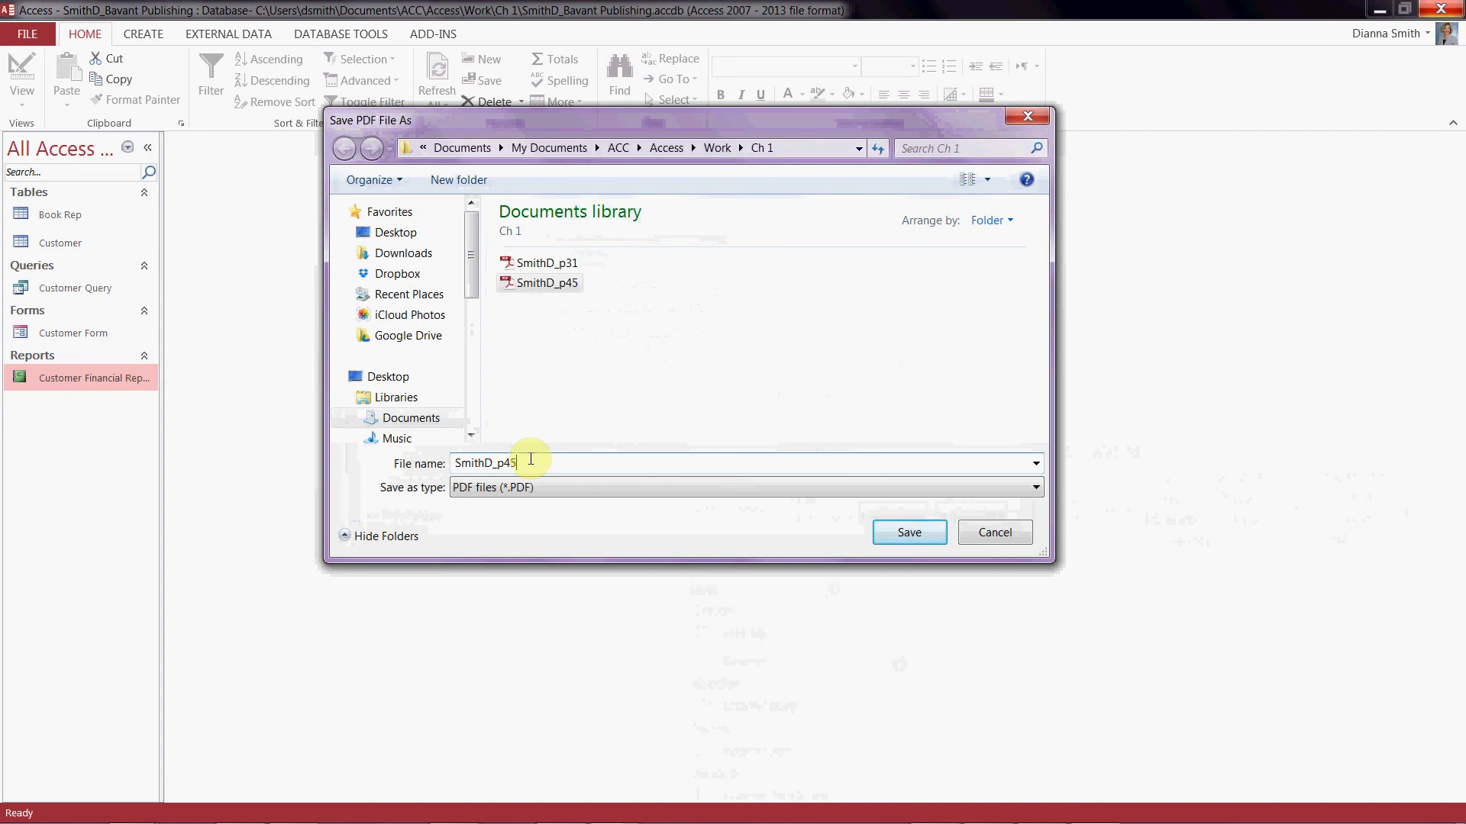
{"action": "key", "text": "BackSpace"}
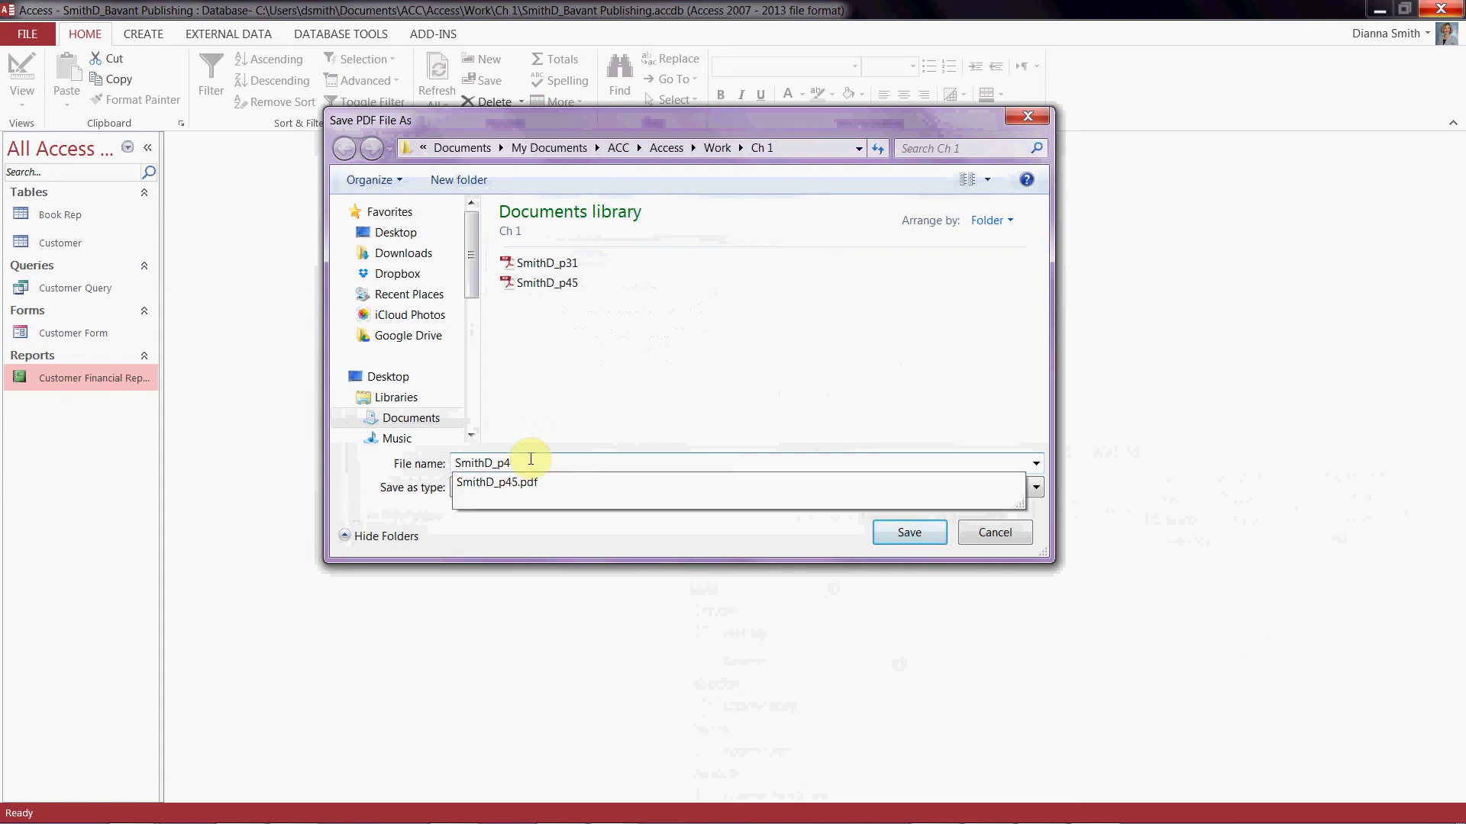
{"action": "key", "text": "BackSpace"}
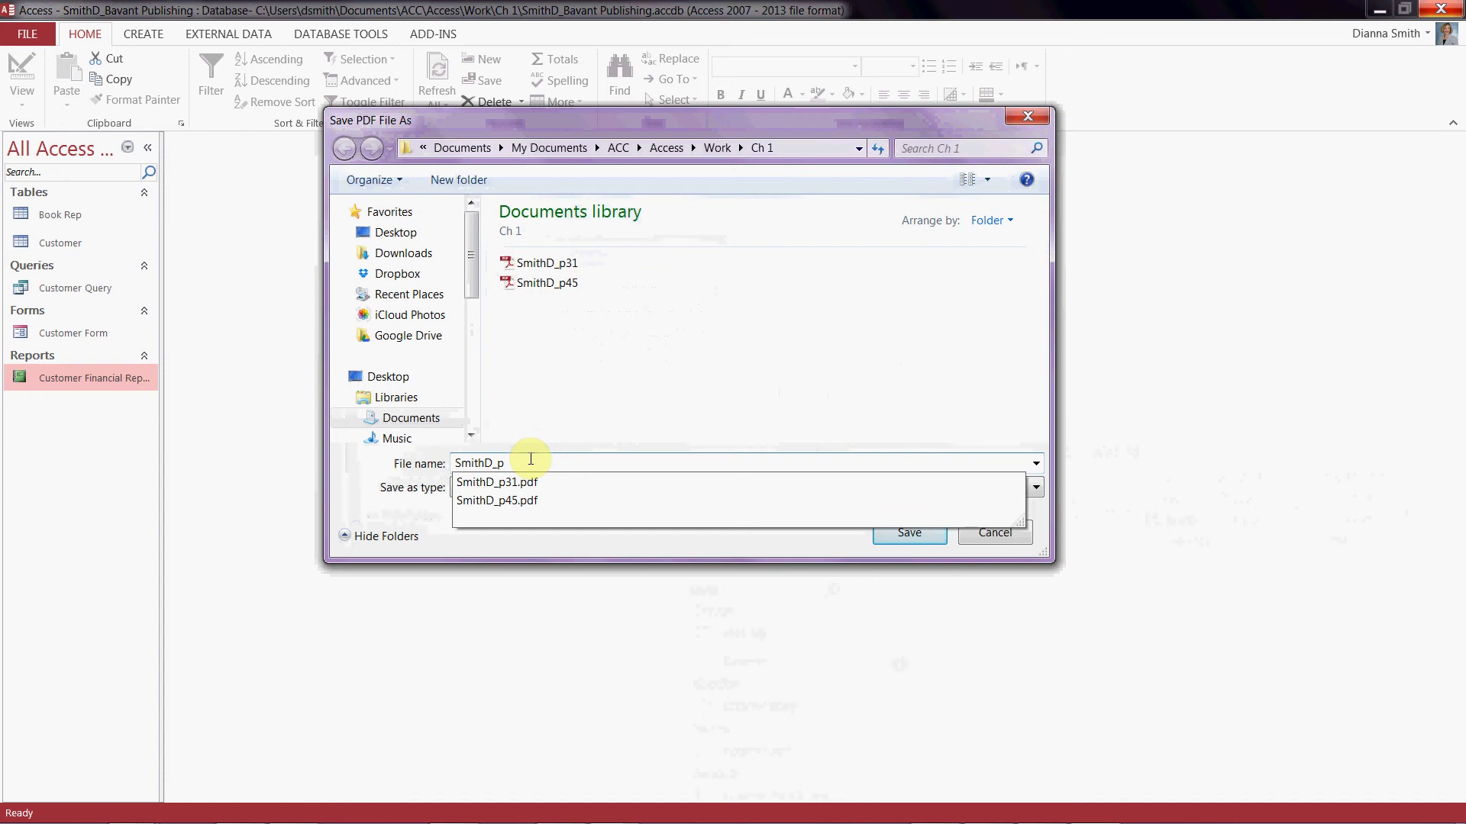
{"action": "type", "text": "54"}
{"action": "left_click", "coordinate": [930, 538]}
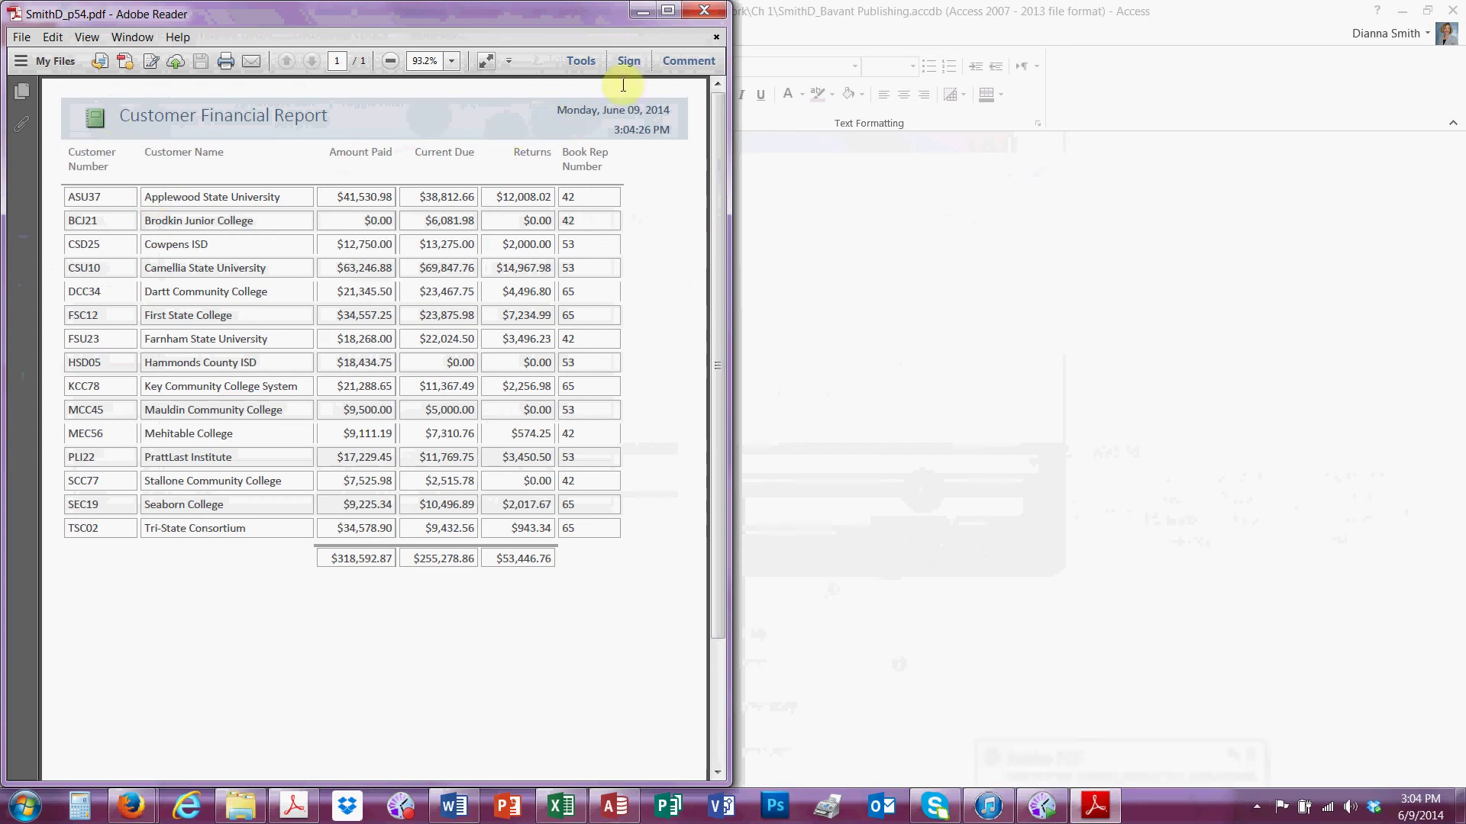
- Close the opened PDF, and compact and repair the Bavant Publishing database
{"action": "left_click", "coordinate": [707, 15]}
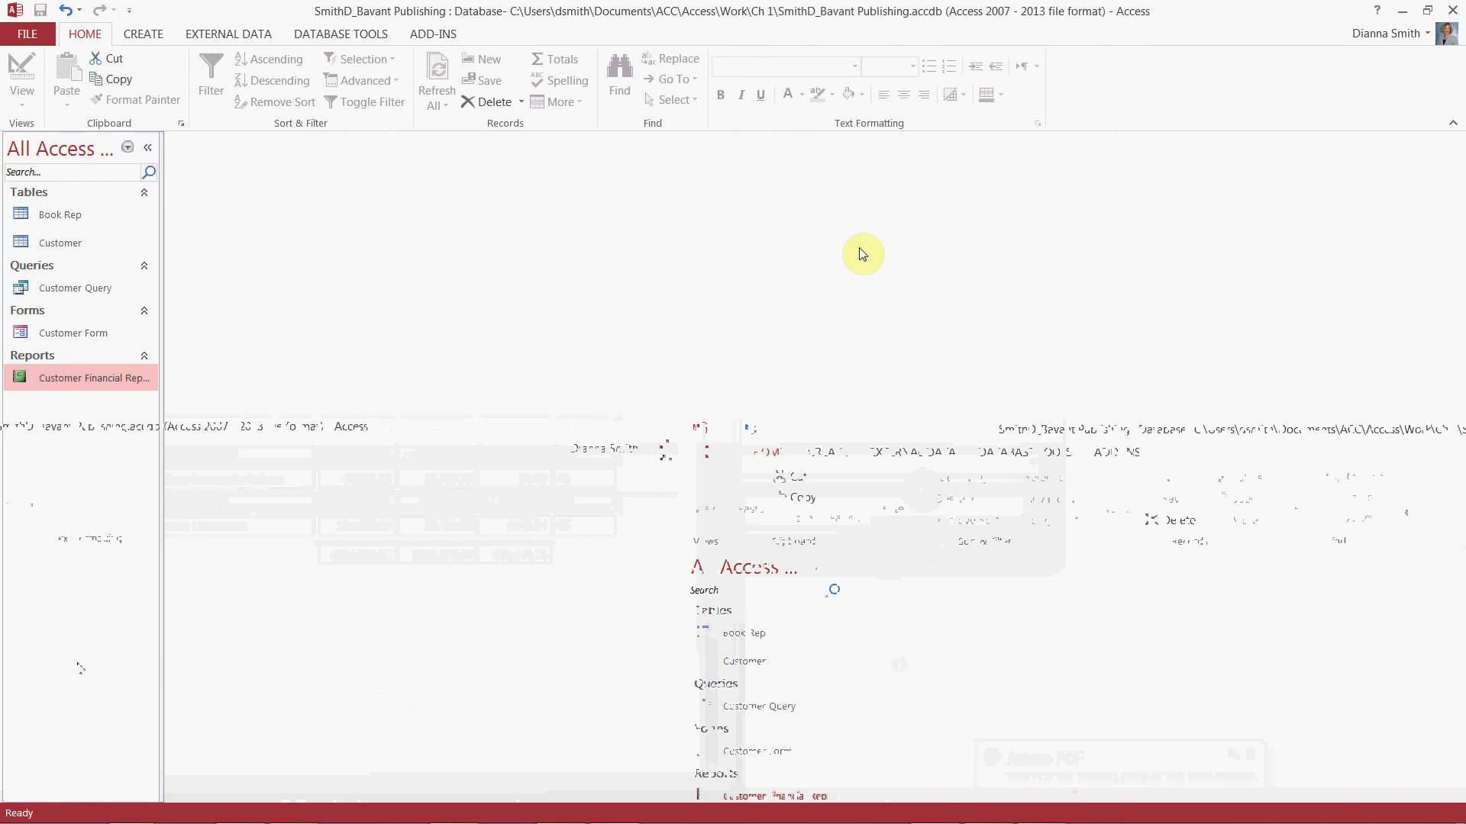
{"action": "left_click", "coordinate": [26, 36]}
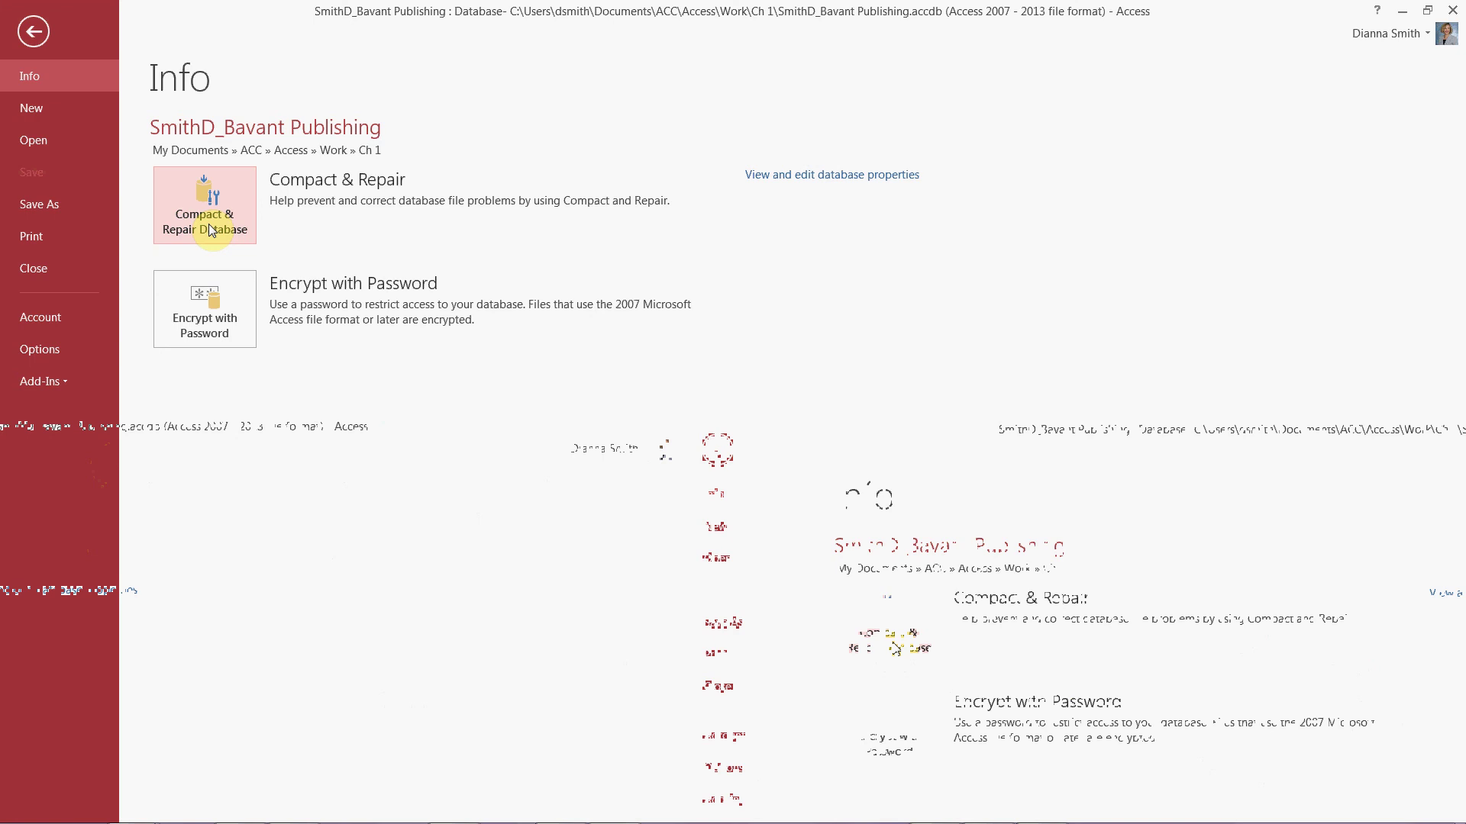
{"action": "left_click", "coordinate": [212, 231]}
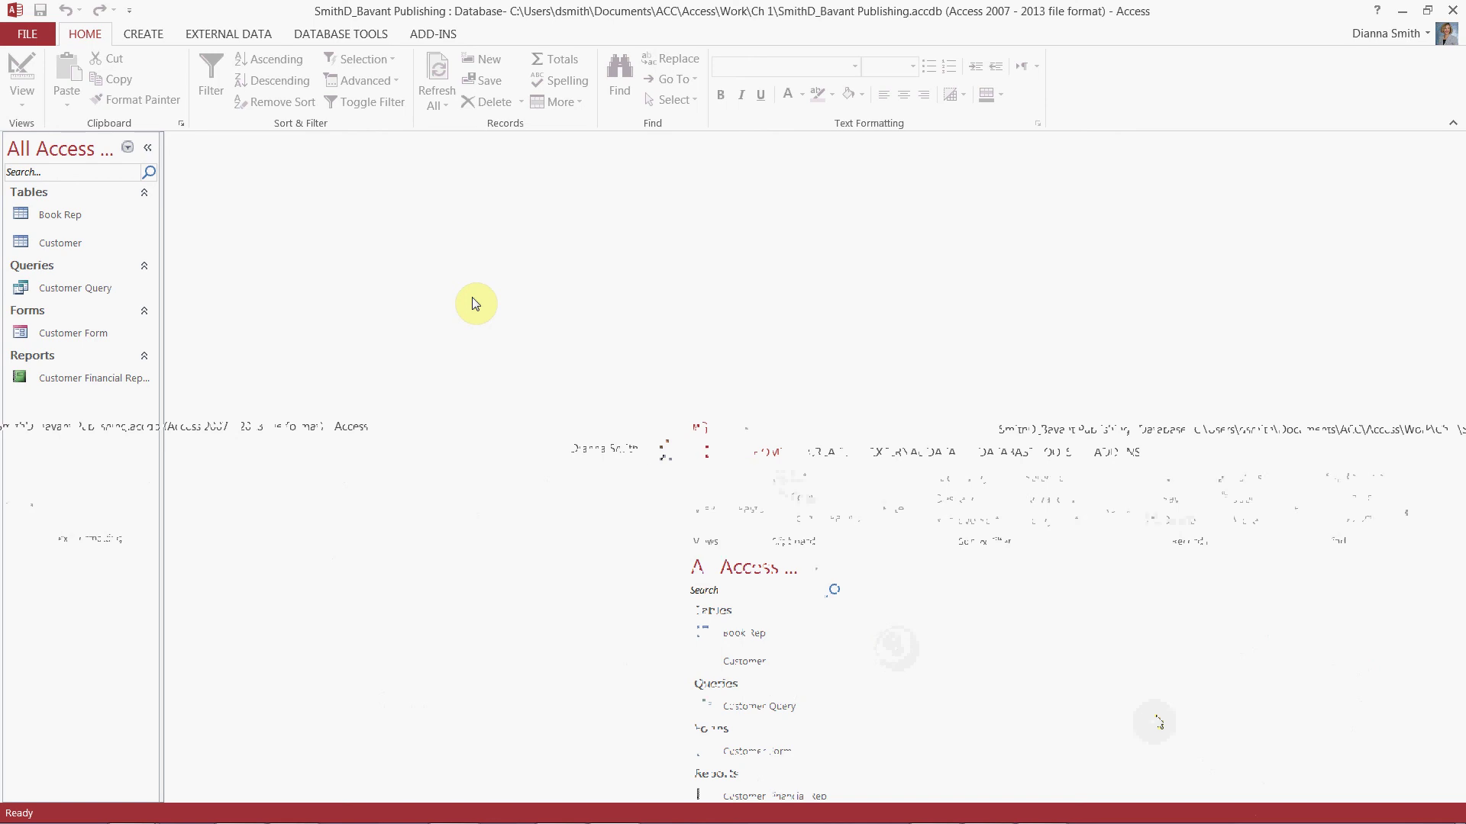
- Close the Bavant Publishing database and exit the database program
{"action": "left_click", "coordinate": [26, 36]}
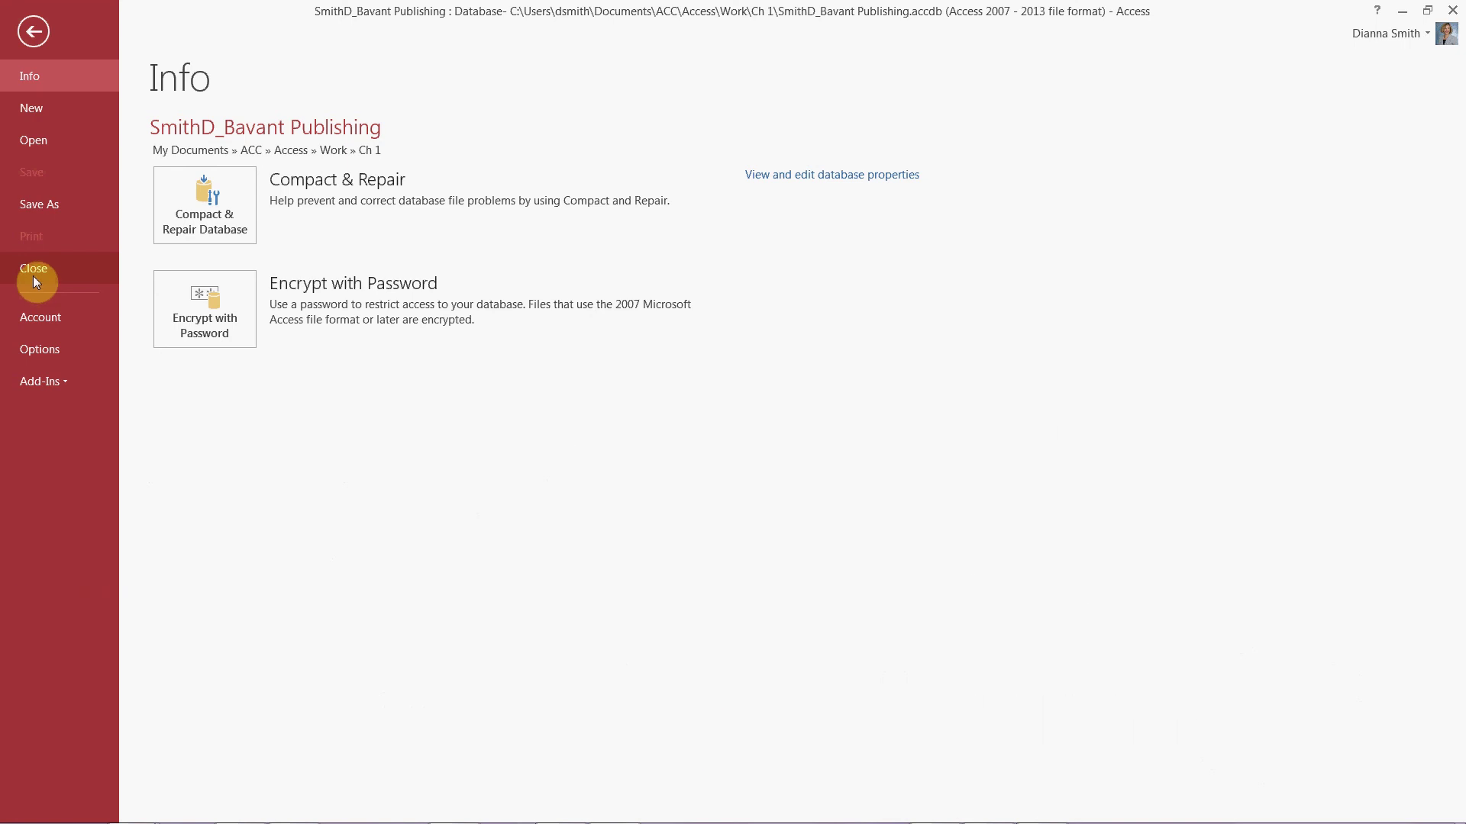
{"action": "left_click", "coordinate": [34, 279]}
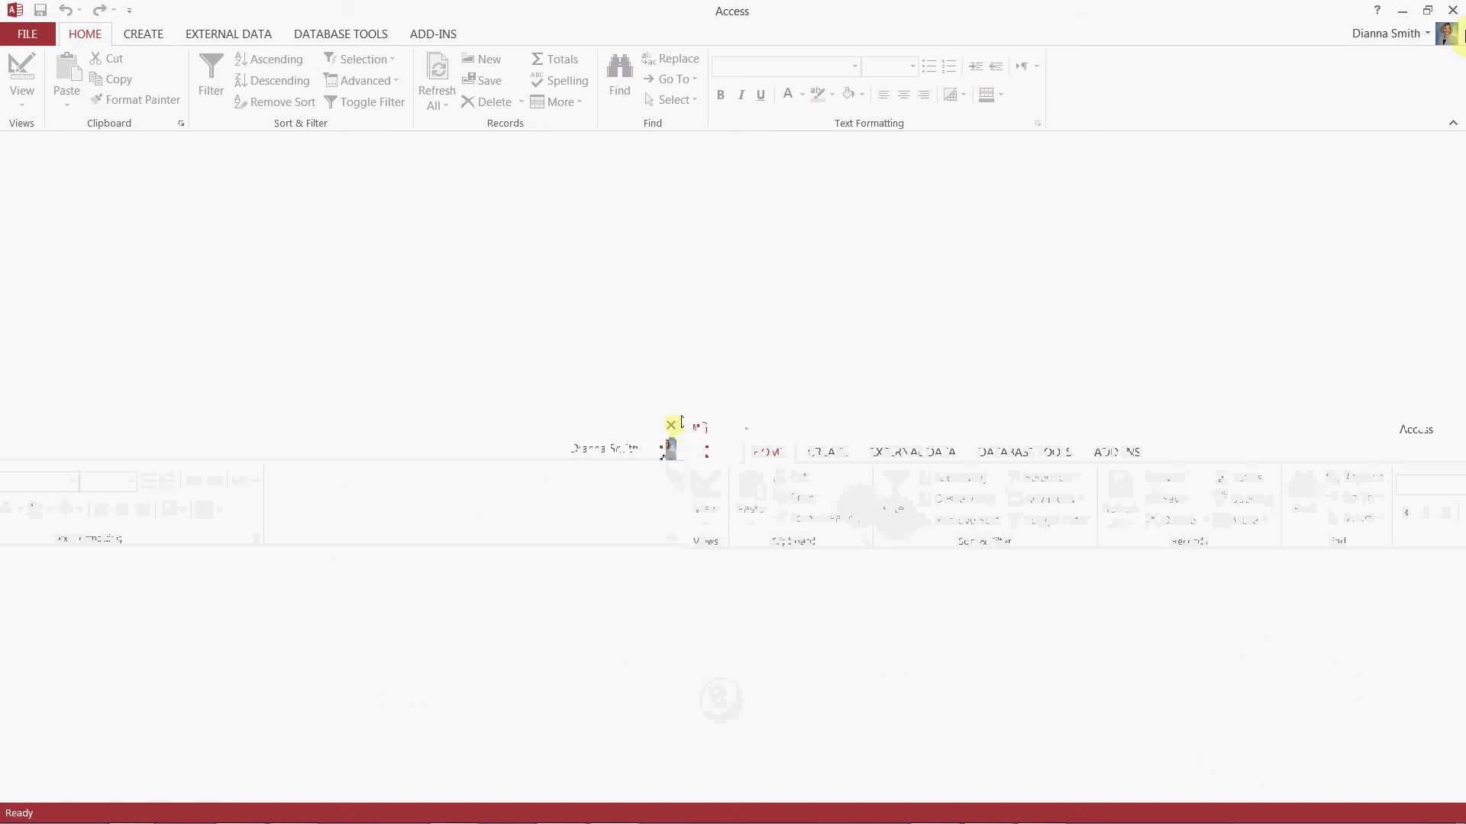
{"action": "left_click", "coordinate": [1454, 10]}
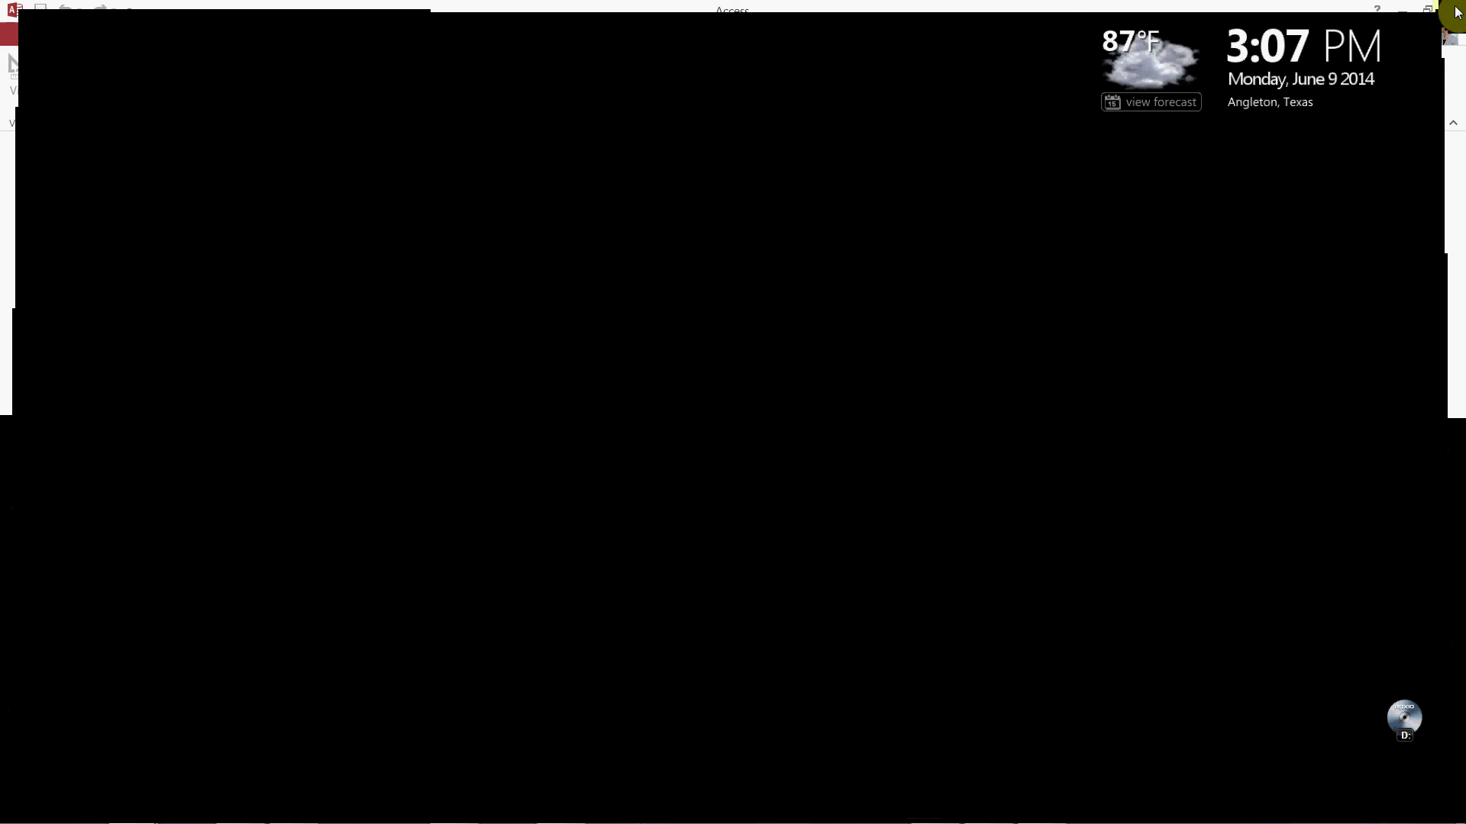
{"action": "mouse_move", "coordinate": [637, 820]}
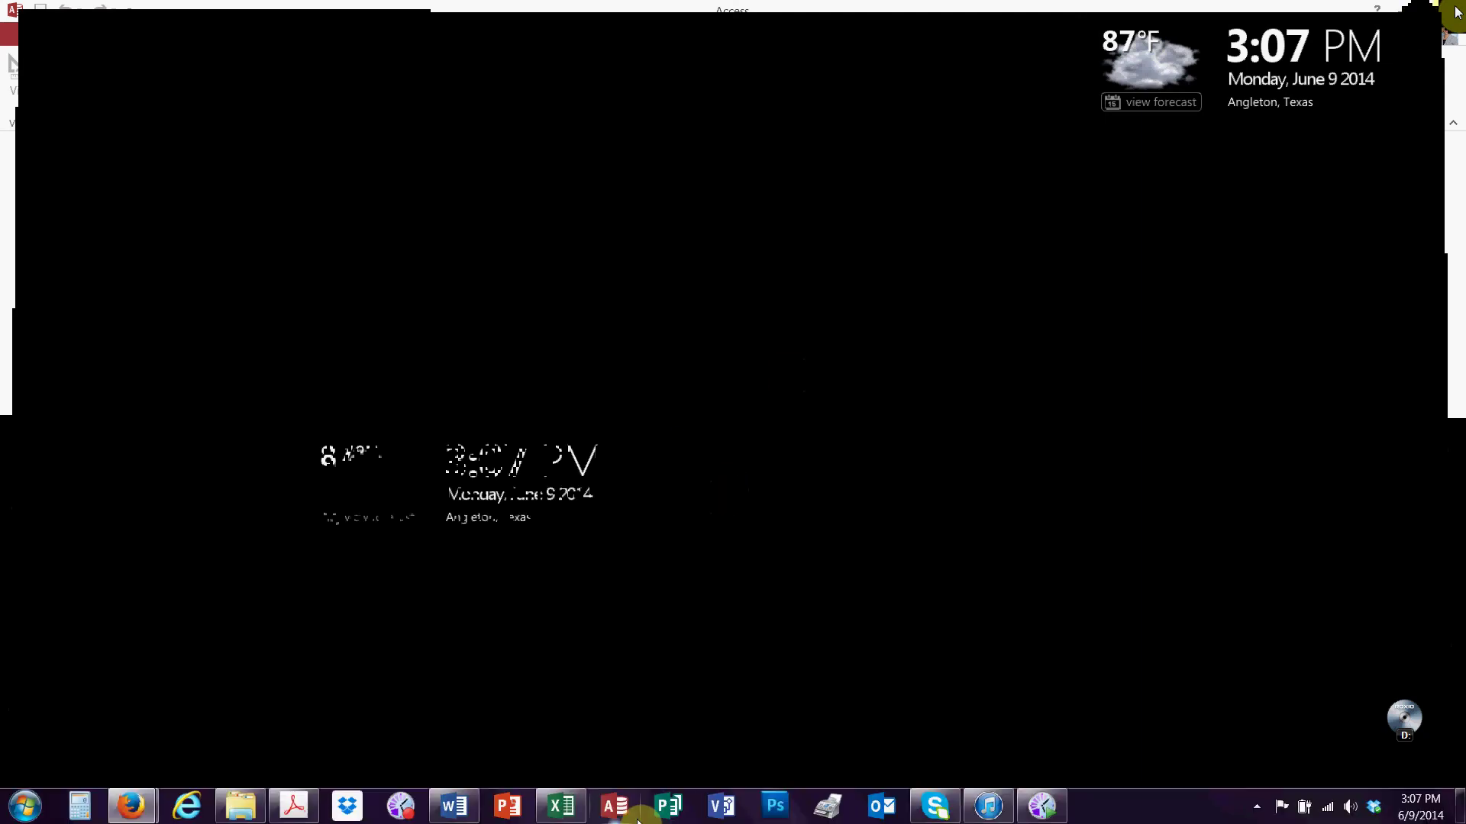